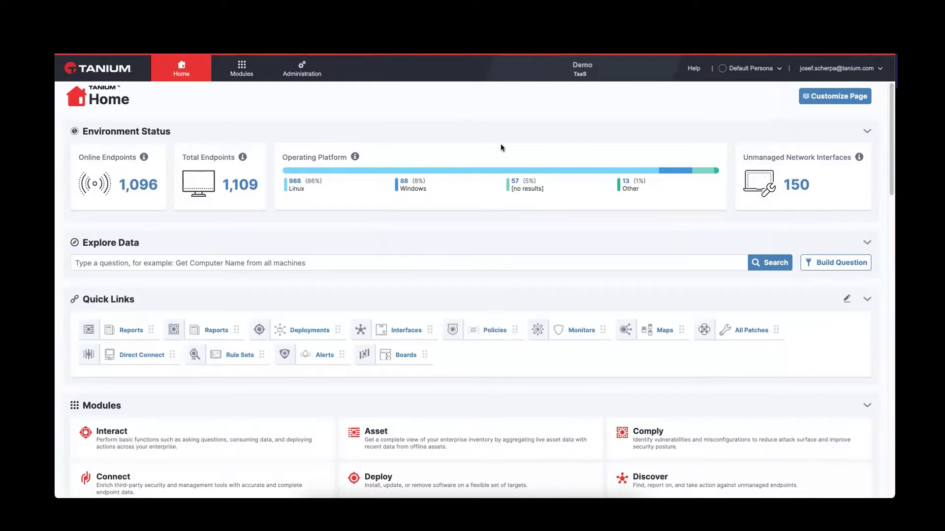
Step: Change the Interface Theme preference from Default to Dark and save it
{"action": "left_click", "coordinate": [871, 71]}
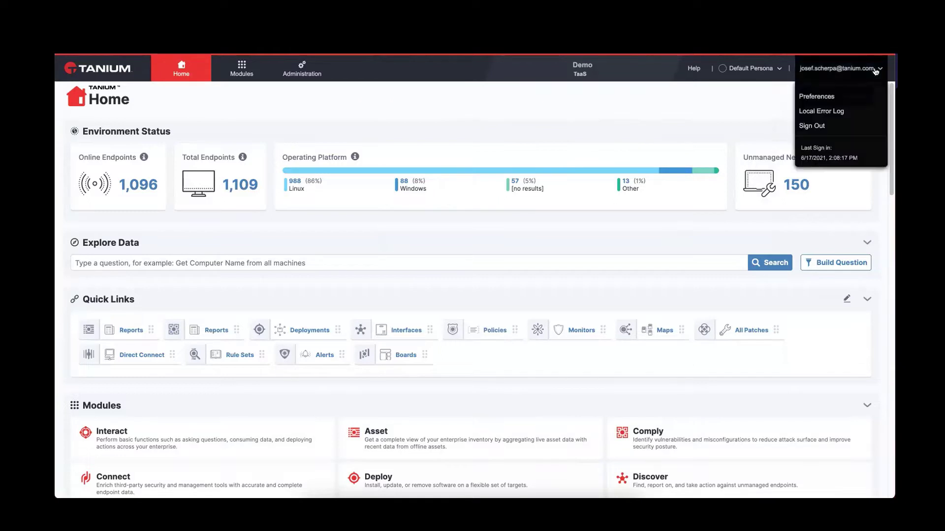
{"action": "left_click", "coordinate": [820, 96]}
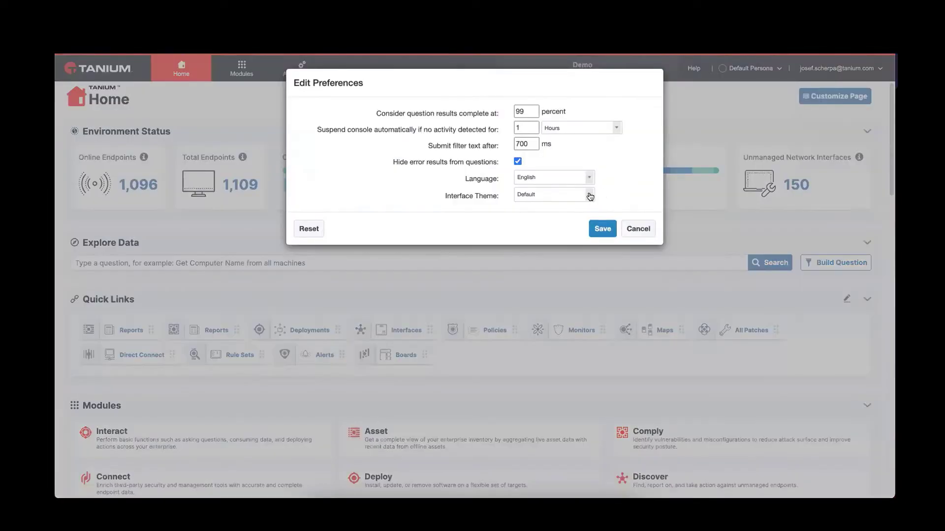
{"action": "left_click", "coordinate": [588, 195]}
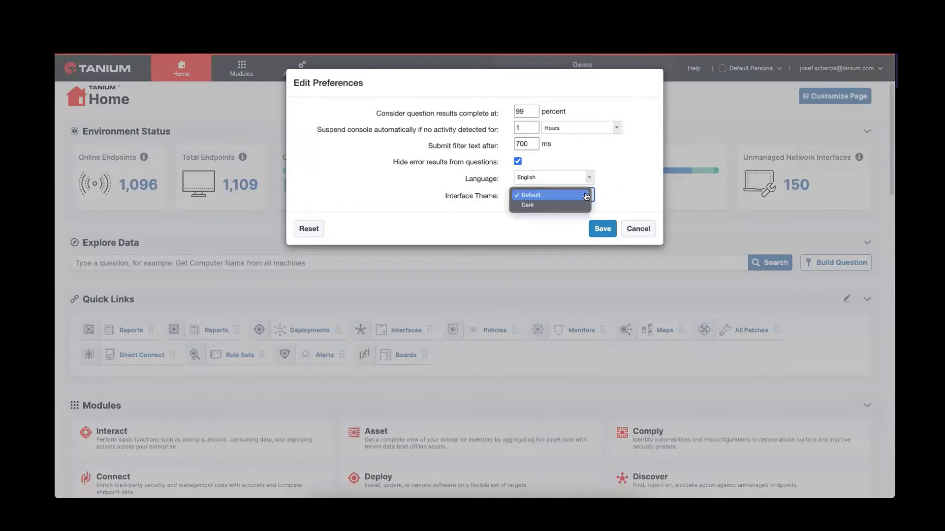
{"action": "left_click", "coordinate": [531, 206]}
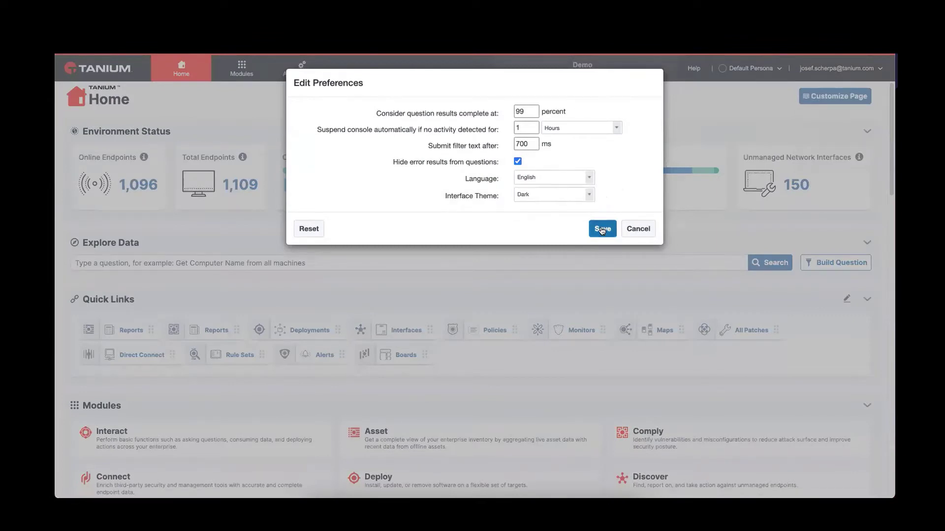
{"action": "left_click", "coordinate": [602, 229]}
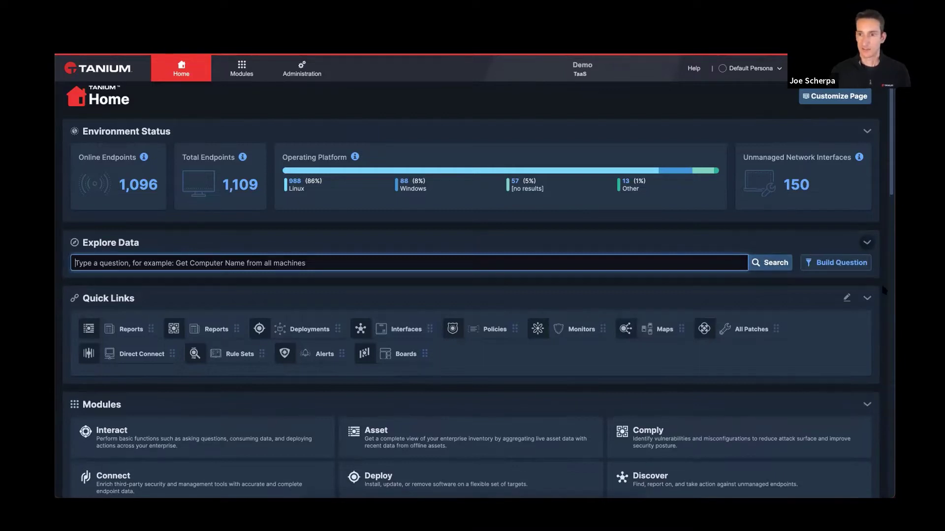
Step: Collapse the Explore Data and Quick Links sections on Home and open the Asset module
{"action": "left_click", "coordinate": [865, 241]}
{"action": "left_click", "coordinate": [868, 276]}
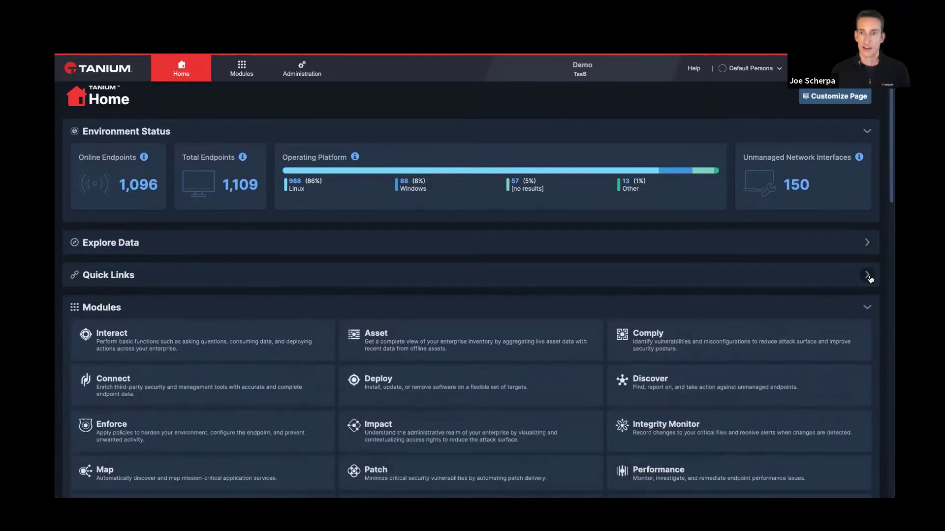
{"action": "left_click", "coordinate": [247, 72]}
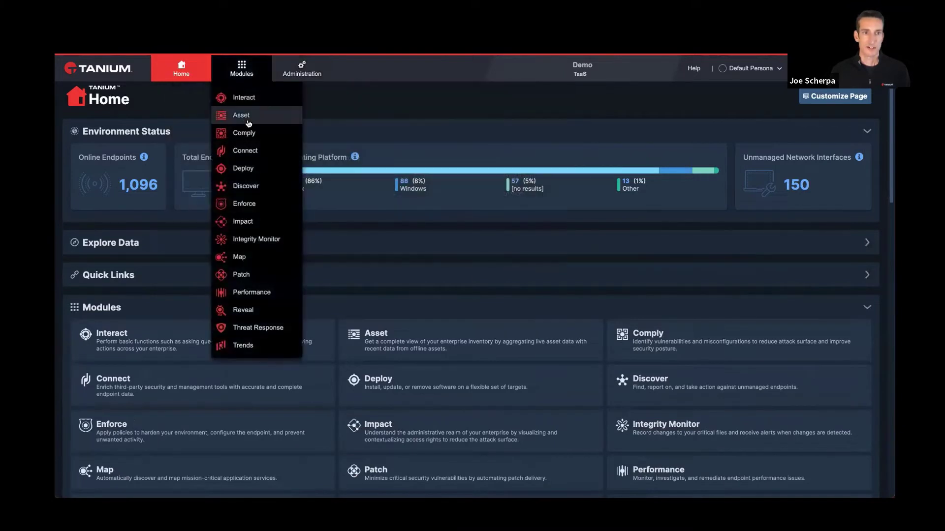
{"action": "left_click", "coordinate": [296, 115]}
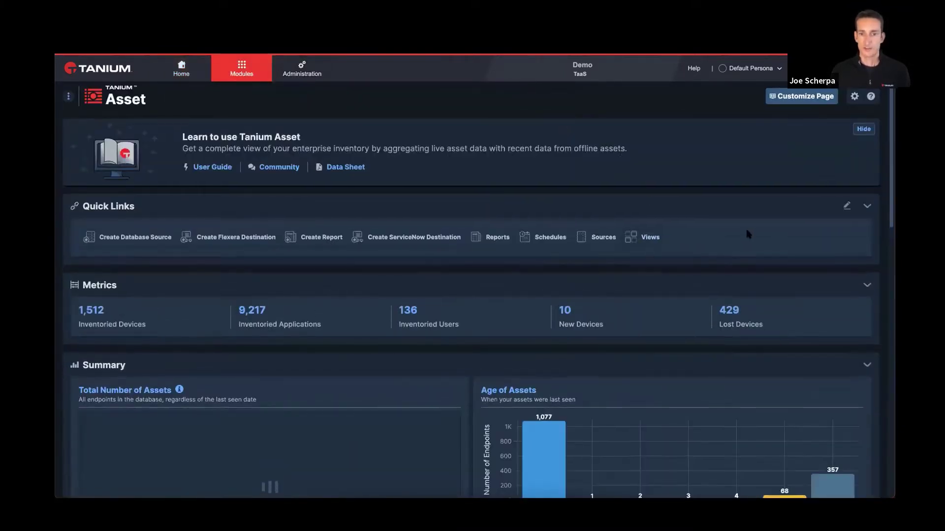
Step: Drill into the 1-6 Hours bar of Asset's Age of Assets chart, then return Home
{"action": "scroll", "coordinate": [748, 235], "scroll_direction": "down", "scroll_amount": 2}
{"action": "mouse_move", "coordinate": [748, 236]}
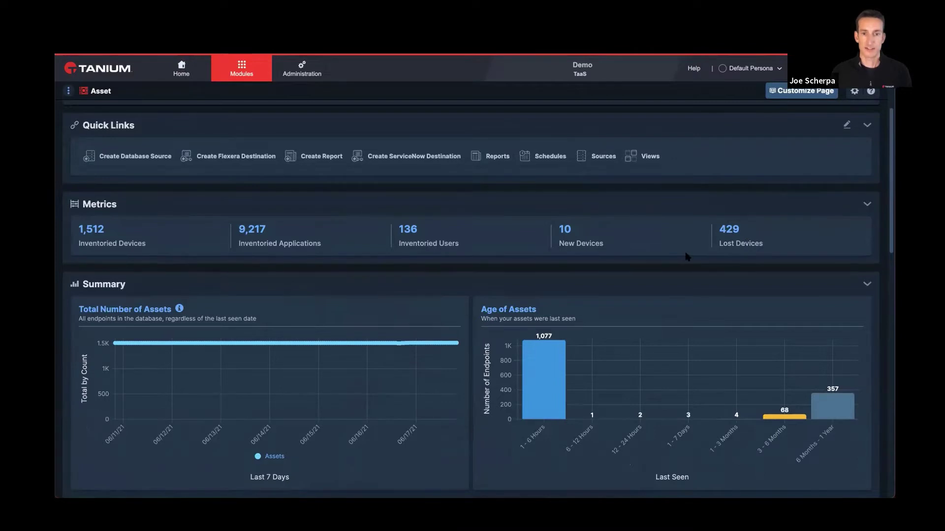
{"action": "left_click", "coordinate": [543, 363]}
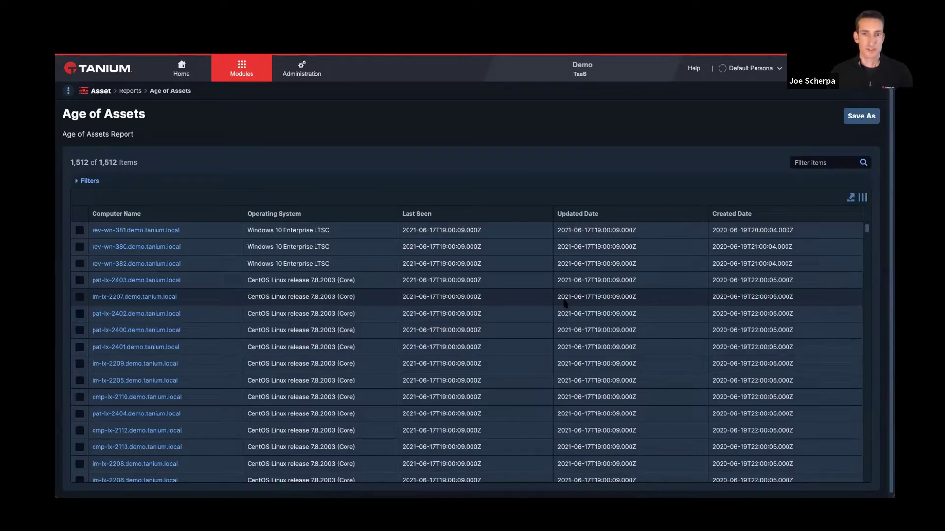
{"action": "left_click", "coordinate": [186, 75]}
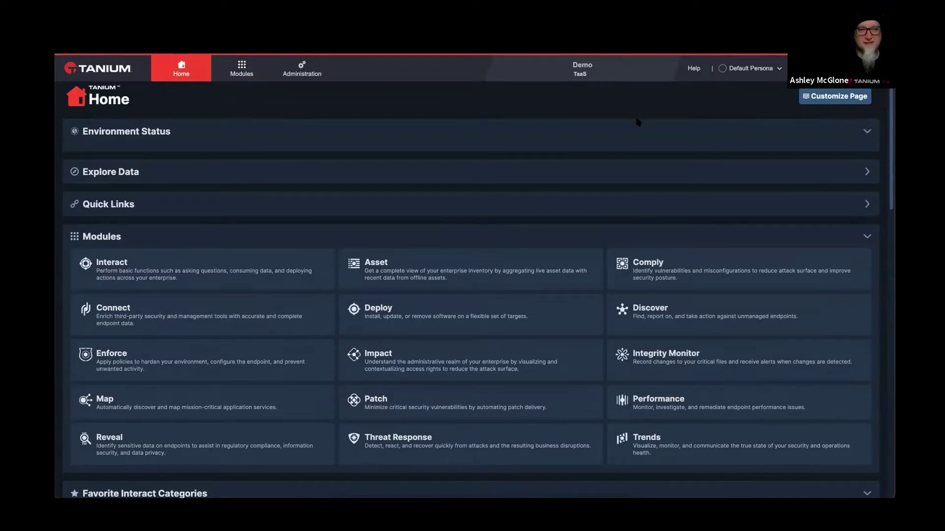
{"action": "scroll", "coordinate": [747, 145], "scroll_direction": "down", "scroll_amount": 2}
{"action": "scroll", "coordinate": [747, 145], "scroll_direction": "down", "scroll_amount": 6}
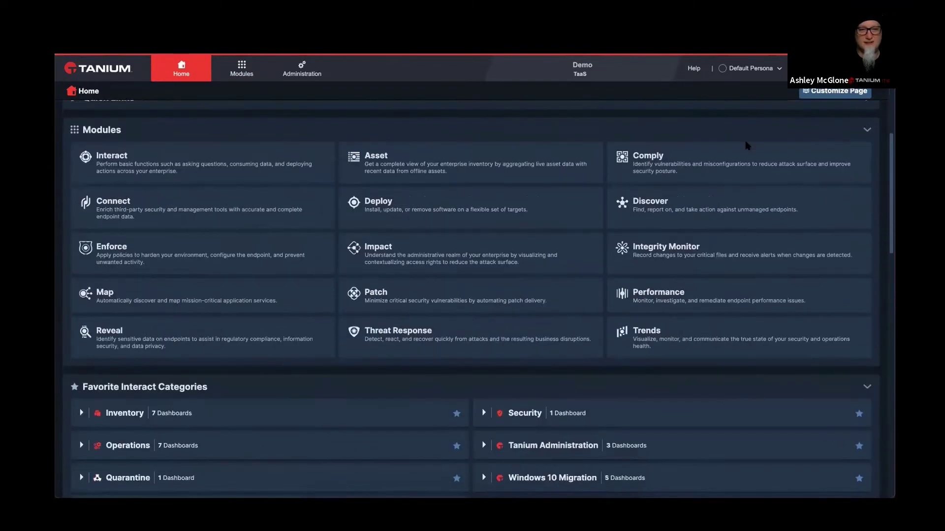
{"action": "scroll", "coordinate": [747, 145], "scroll_direction": "down", "scroll_amount": 8}
{"action": "scroll", "coordinate": [744, 147], "scroll_direction": "up", "scroll_amount": 15}
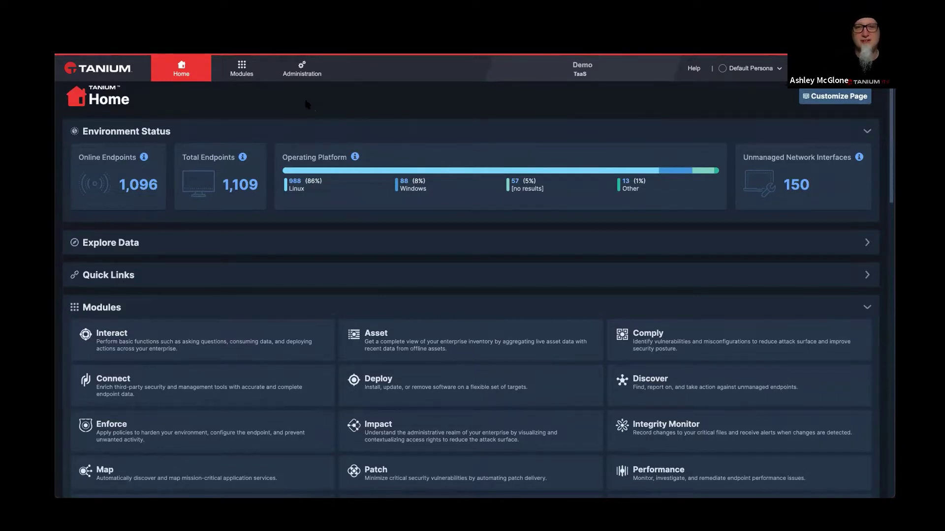
{"action": "left_click", "coordinate": [252, 84]}
{"action": "left_click", "coordinate": [347, 89]}
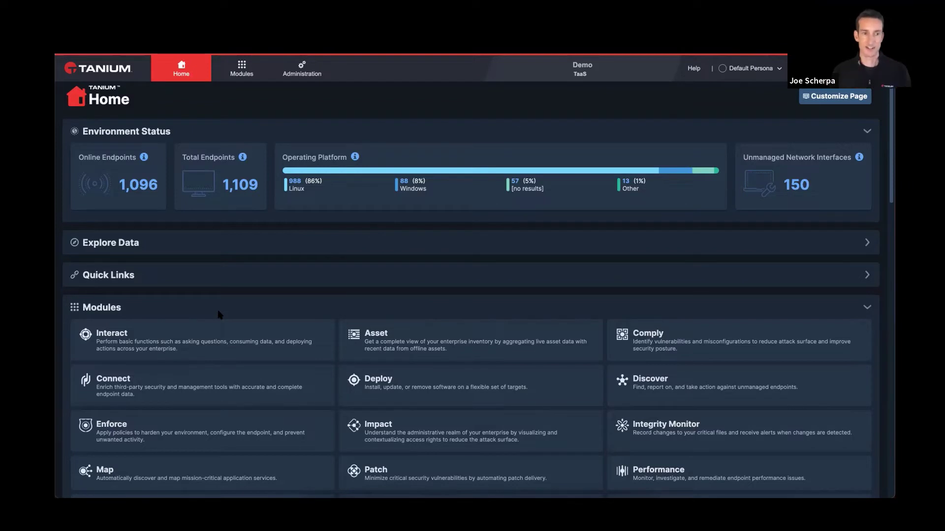
{"action": "scroll", "coordinate": [217, 323], "scroll_direction": "down", "scroll_amount": 1}
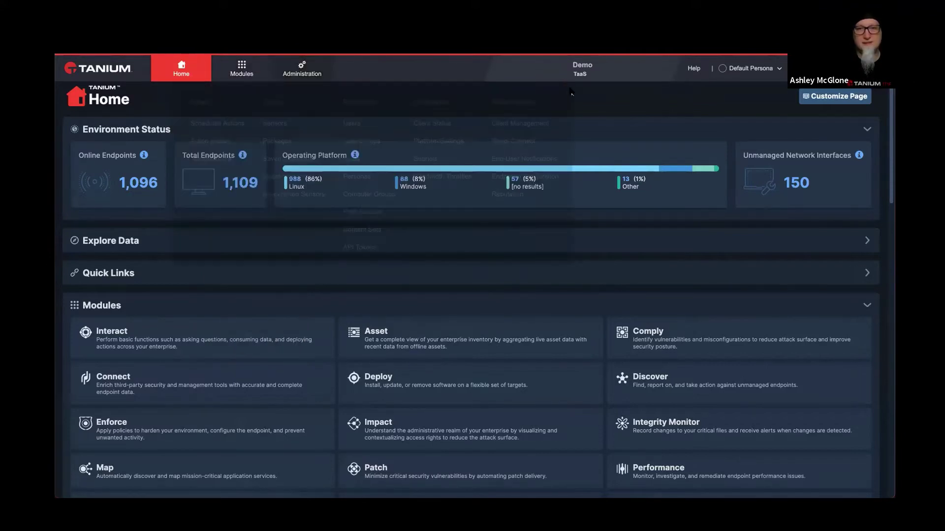
Step: Choose Reveal from the Modules menu to open its overview
{"action": "mouse_move", "coordinate": [239, 76]}
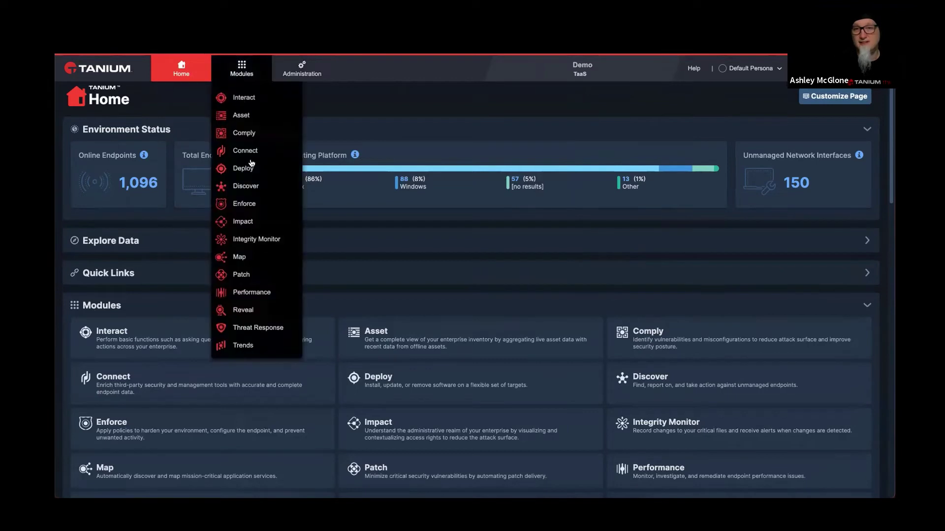
{"action": "left_click", "coordinate": [243, 309]}
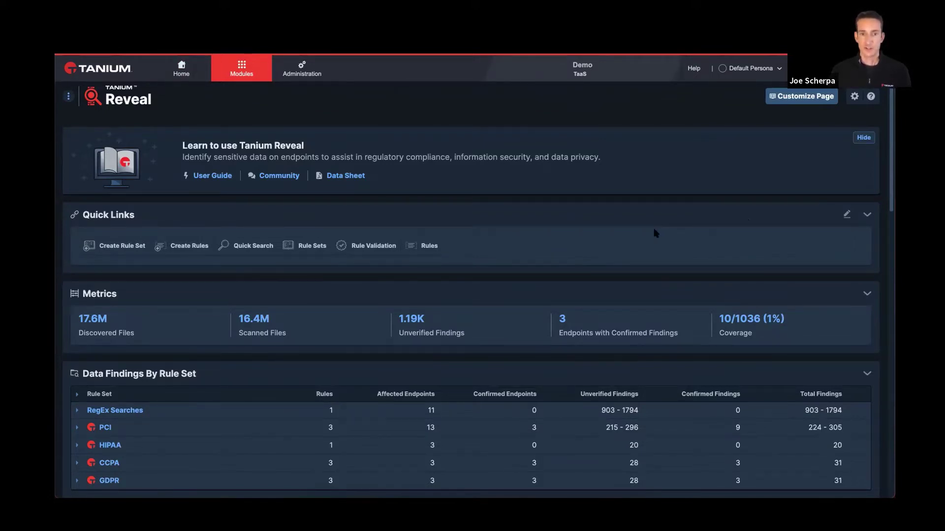
{"action": "scroll", "coordinate": [657, 233], "scroll_direction": "down", "scroll_amount": 3}
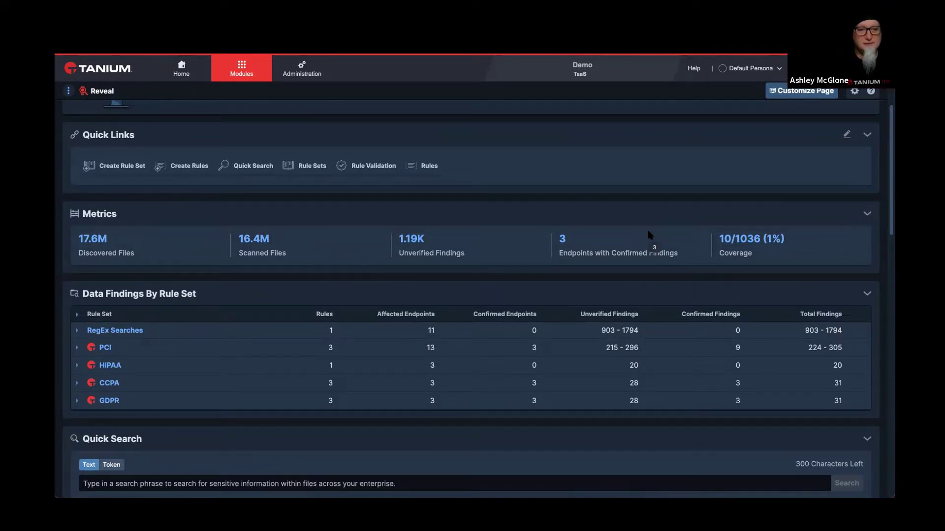
{"action": "scroll", "coordinate": [649, 235], "scroll_direction": "up", "scroll_amount": 2}
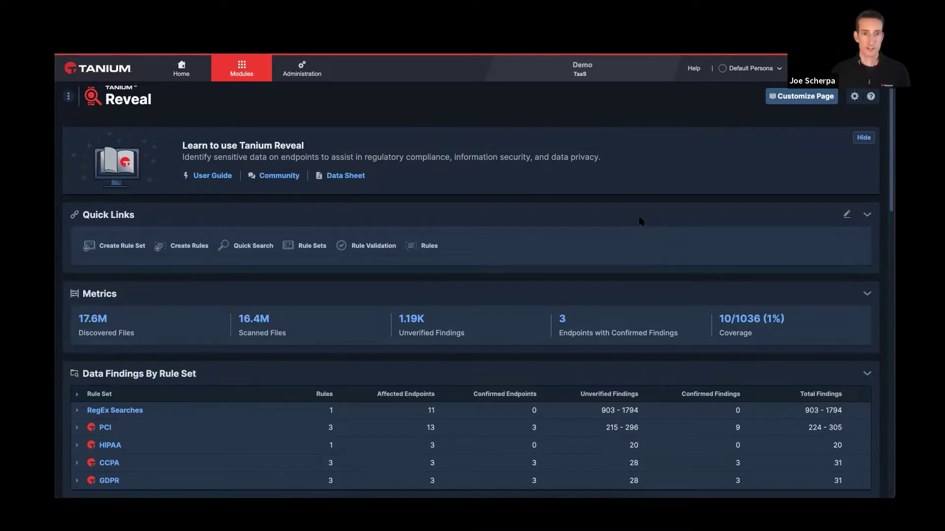
{"action": "scroll", "coordinate": [635, 216], "scroll_direction": "down", "scroll_amount": 1}
{"action": "scroll", "coordinate": [879, 281], "scroll_direction": "down", "scroll_amount": 15}
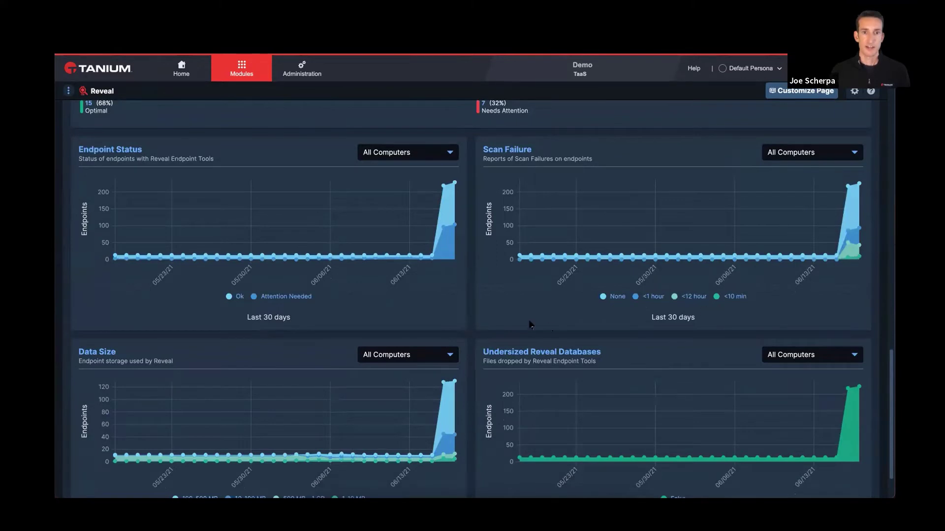
{"action": "mouse_move", "coordinate": [426, 261]}
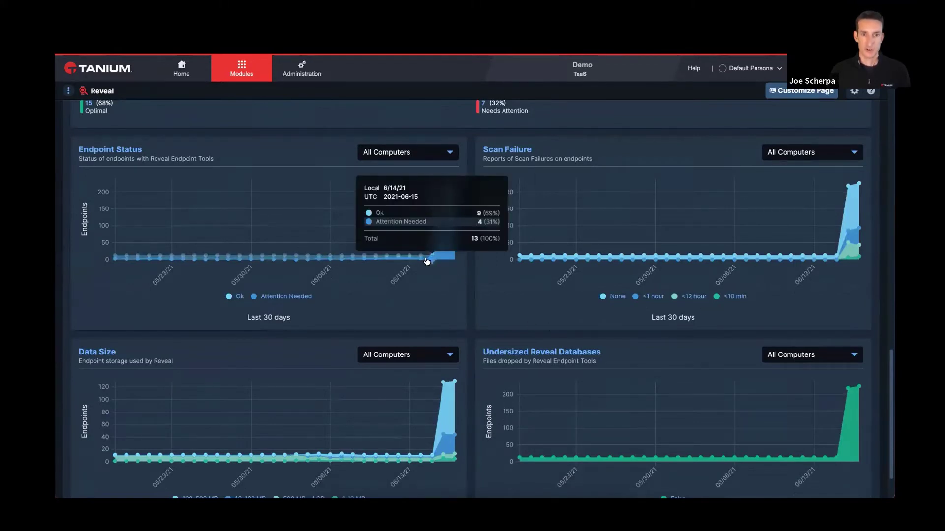
{"action": "mouse_move", "coordinate": [442, 239]}
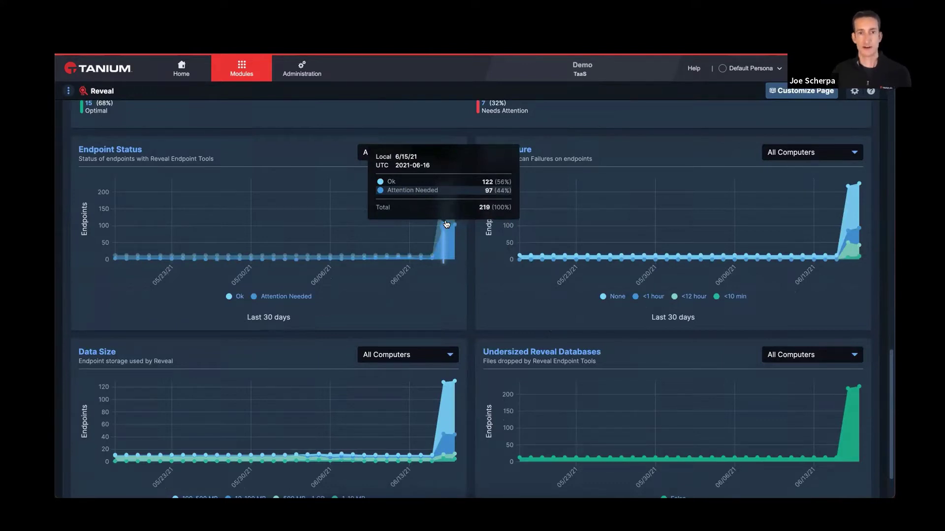
{"action": "mouse_move", "coordinate": [842, 254]}
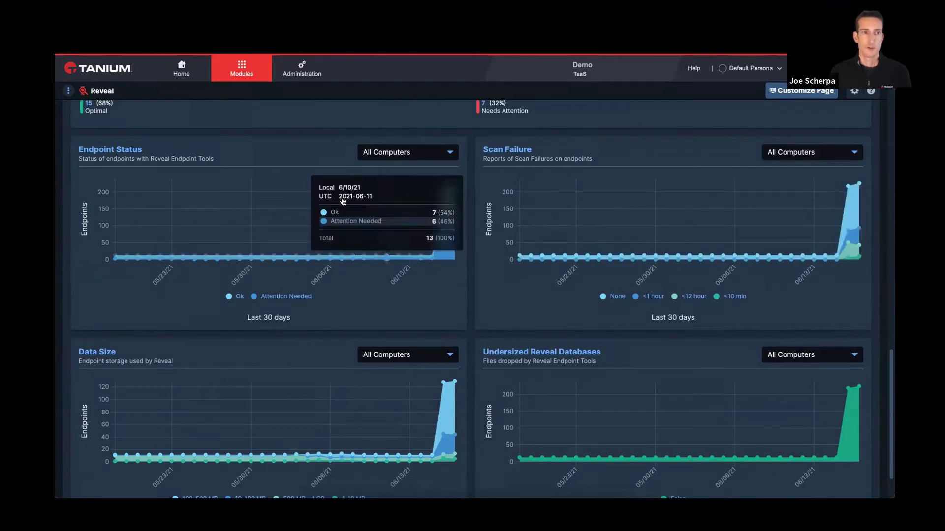
{"action": "left_click", "coordinate": [242, 71]}
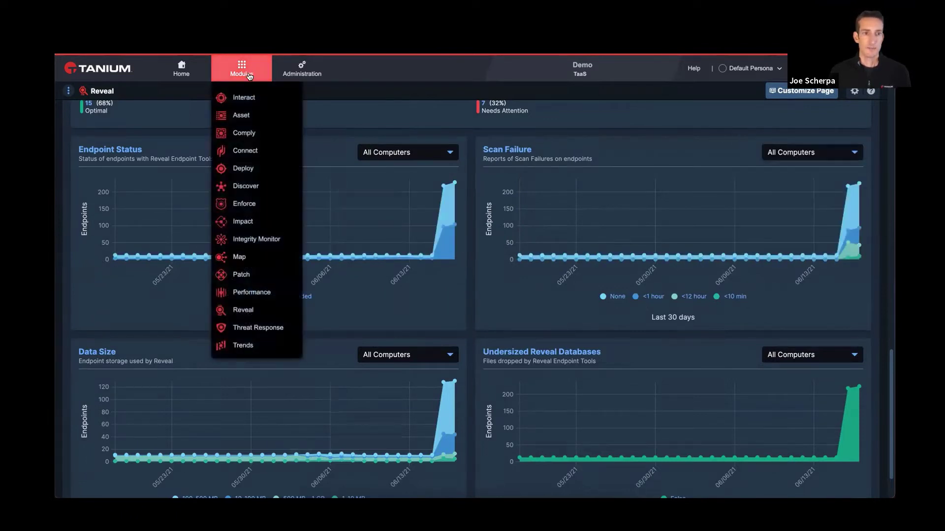
Step: In Impact Details, search 'prf-wn' and graph the impact of computer PRF-WN-2600
{"action": "left_click", "coordinate": [243, 220]}
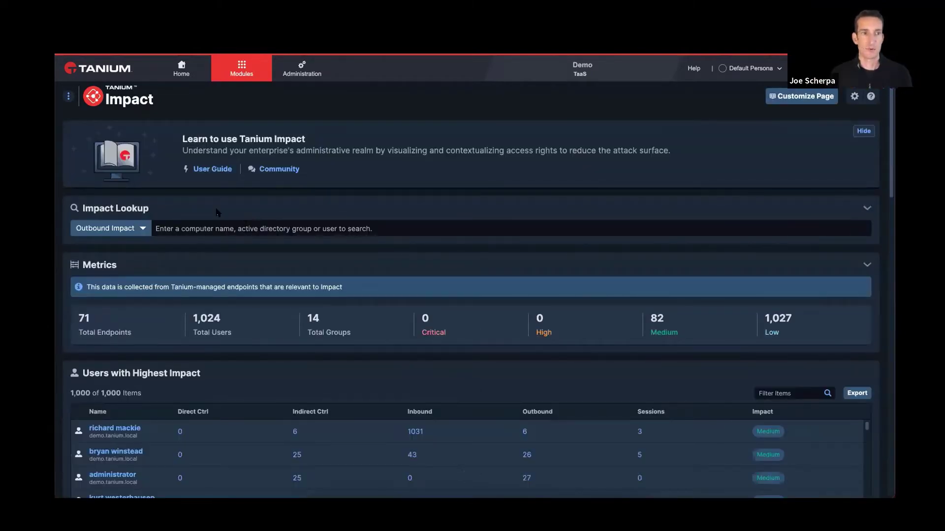
{"action": "left_click", "coordinate": [68, 96]}
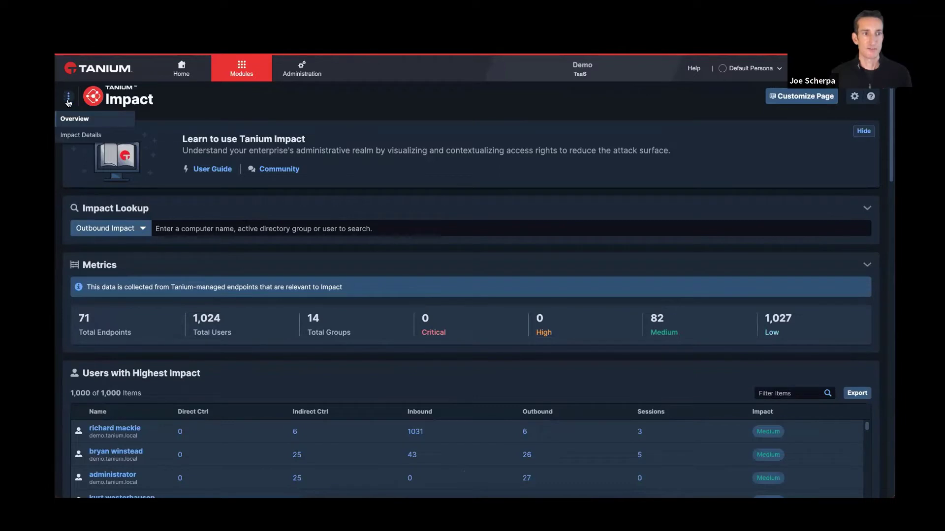
{"action": "left_click", "coordinate": [71, 131]}
{"action": "left_click", "coordinate": [279, 172]}
{"action": "type", "text": "prf-wn"}
{"action": "left_click", "coordinate": [240, 196]}
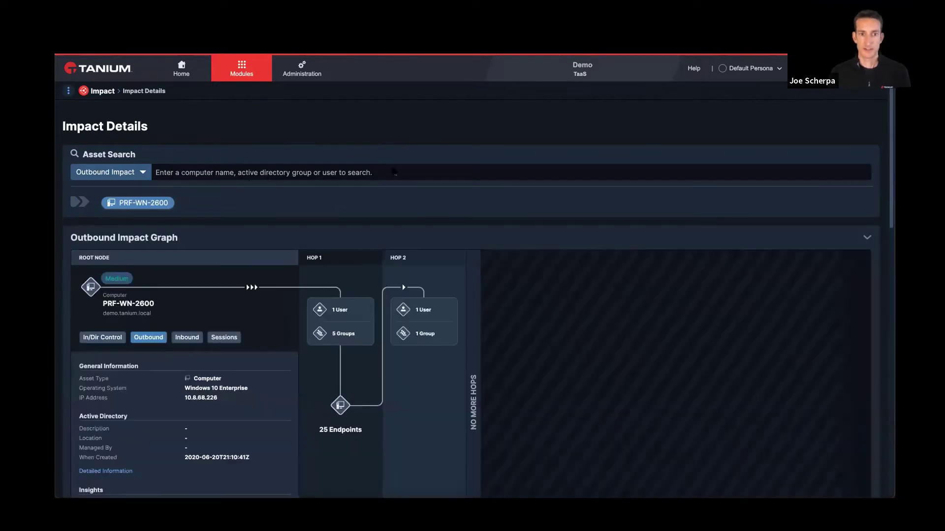
Step: Pin the Impact module's page navigation as a sidebar
{"action": "scroll", "coordinate": [786, 249], "scroll_direction": "down", "scroll_amount": 4}
{"action": "scroll", "coordinate": [786, 248], "scroll_direction": "up", "scroll_amount": 4}
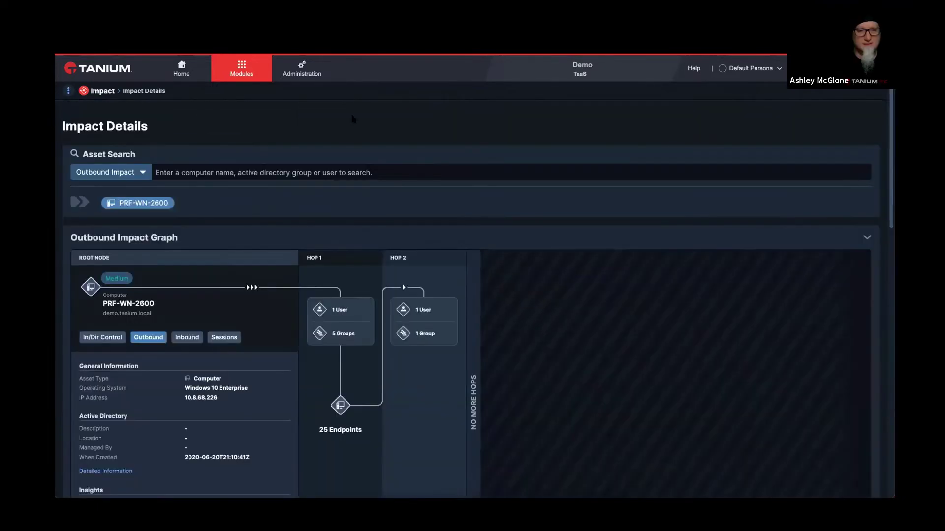
{"action": "left_click", "coordinate": [73, 92]}
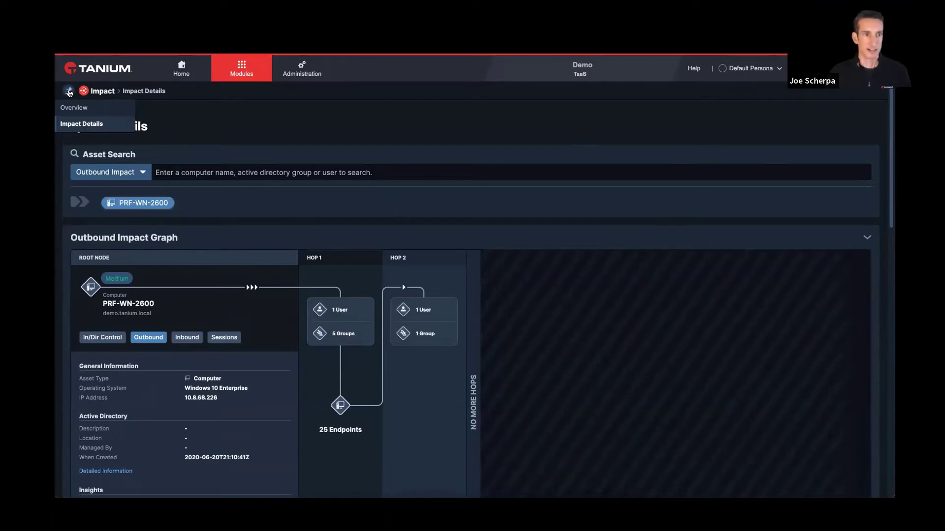
{"action": "left_click", "coordinate": [69, 91]}
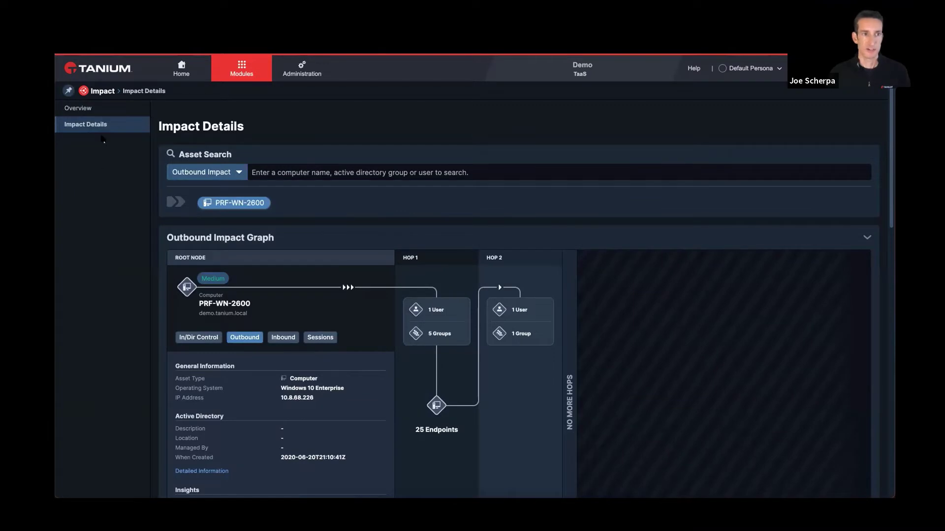
Step: Go to the Impact Overview page, then pin and unpin the section navigation sidebar
{"action": "left_click", "coordinate": [87, 111]}
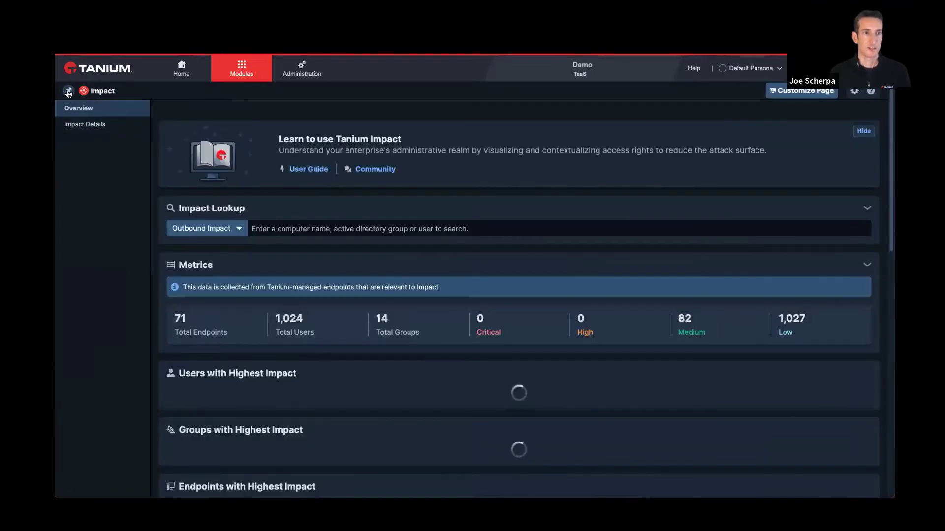
{"action": "left_click", "coordinate": [68, 92]}
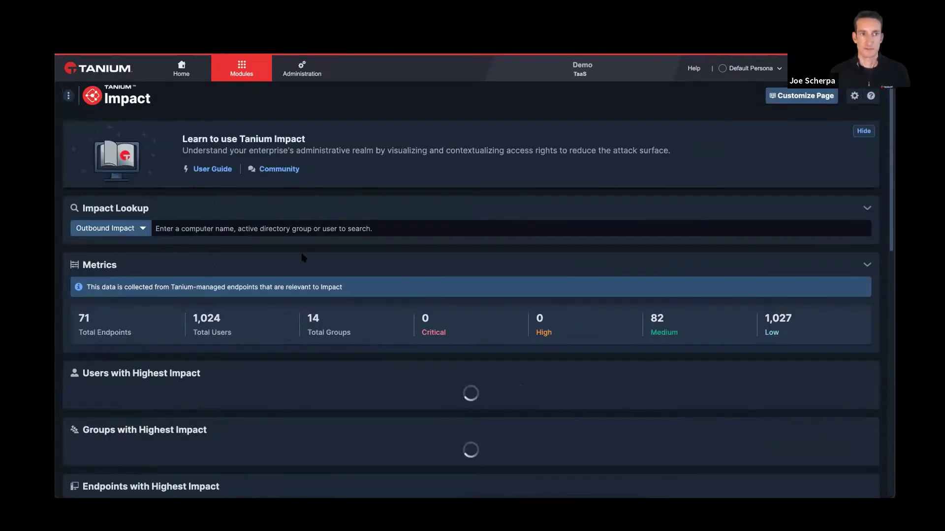
{"action": "mouse_move", "coordinate": [70, 98]}
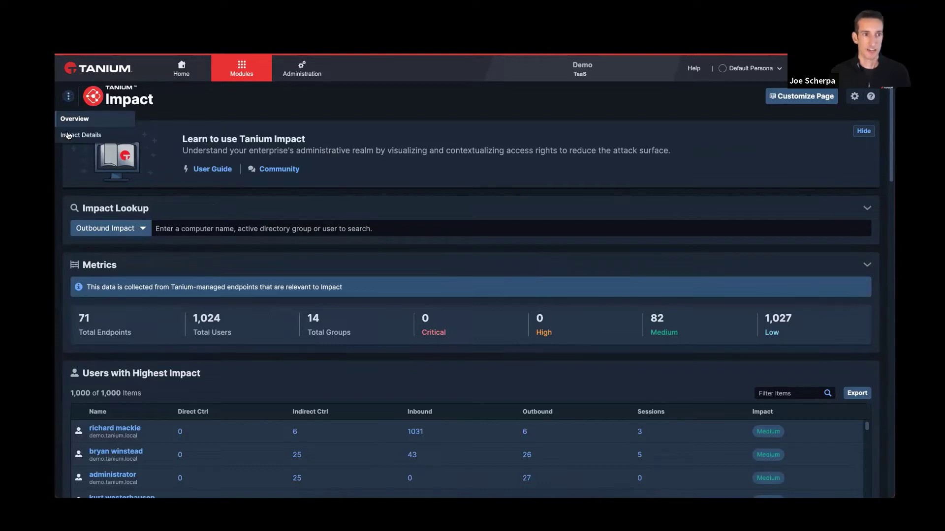
{"action": "left_click", "coordinate": [68, 96]}
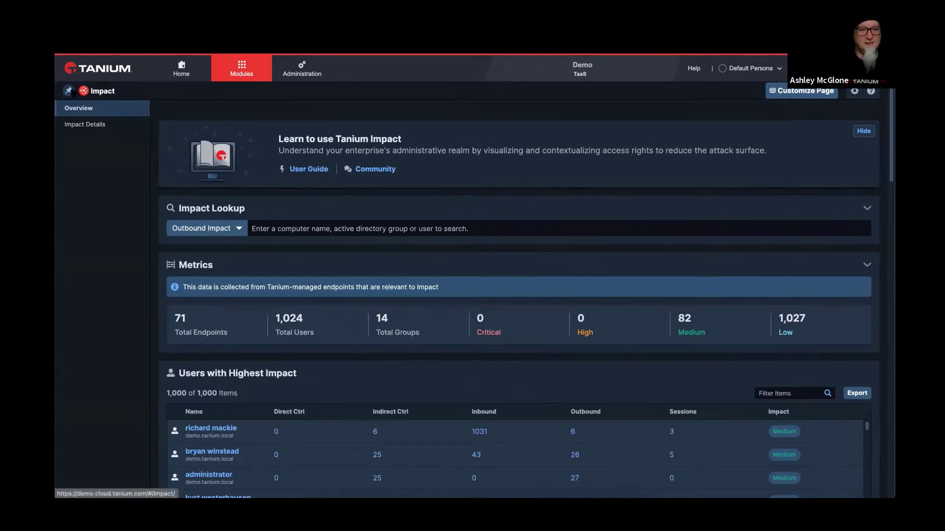
{"action": "left_click", "coordinate": [69, 92]}
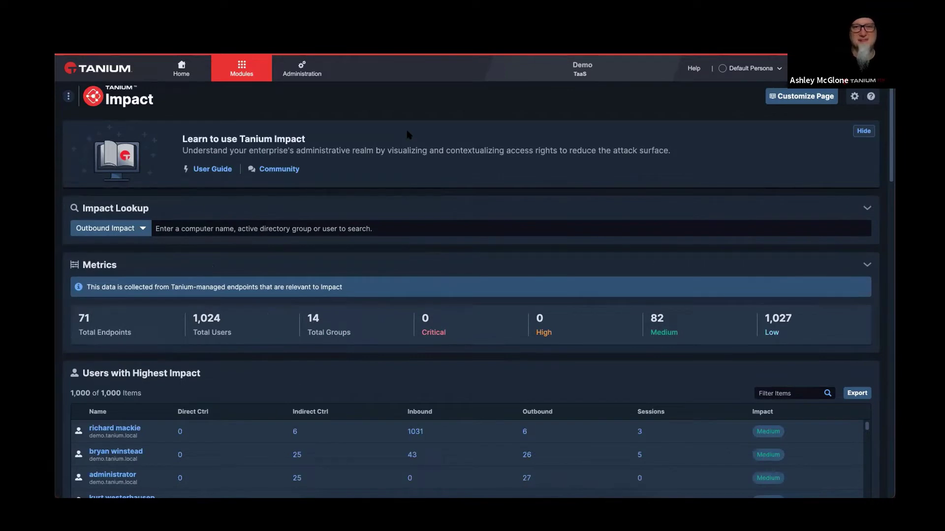
Step: Open the Trends module and scroll down through its overview charts to the source metrics
{"action": "left_click", "coordinate": [248, 73]}
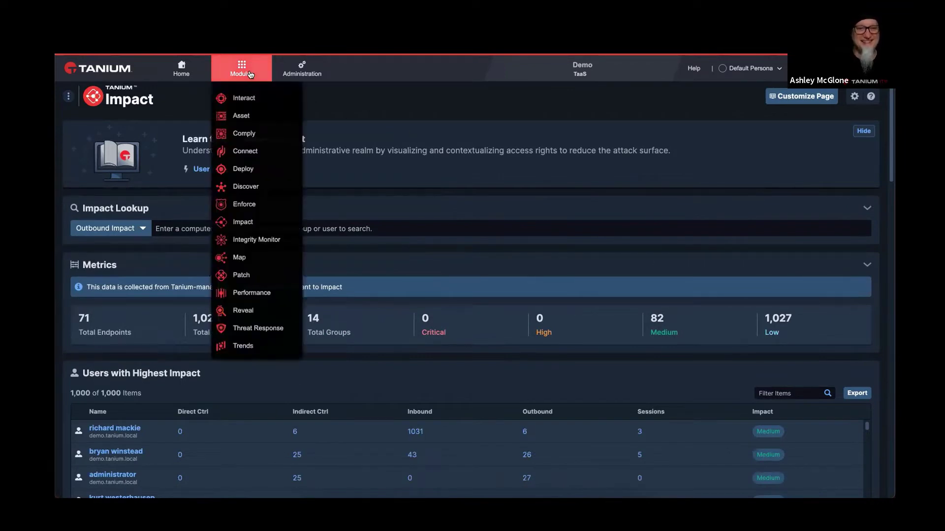
{"action": "left_click", "coordinate": [249, 346]}
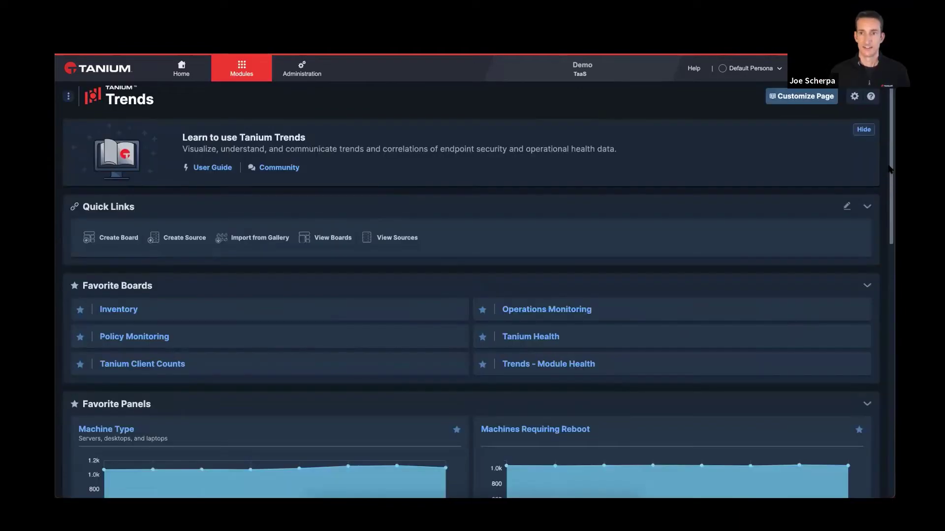
{"action": "left_click_drag", "start_coordinate": [890, 170], "coordinate": [881, 302]}
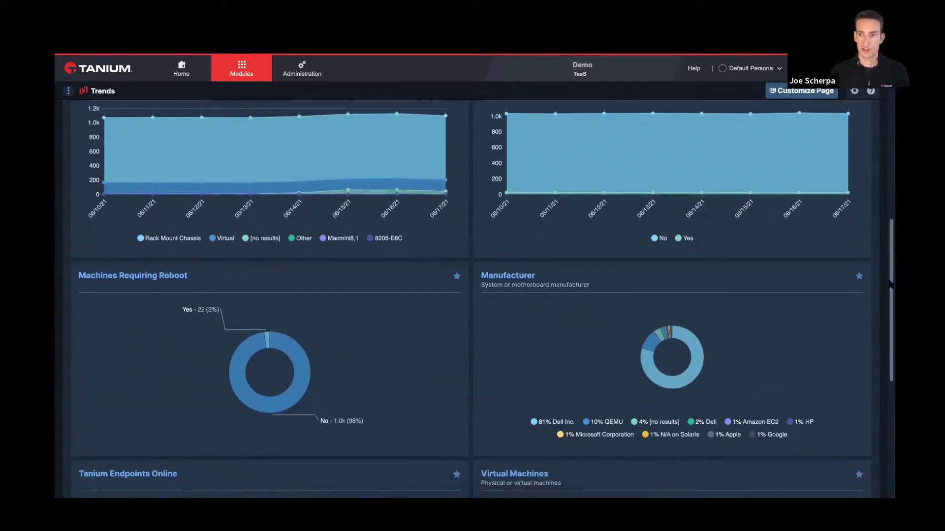
{"action": "left_click_drag", "start_coordinate": [890, 290], "coordinate": [893, 435]}
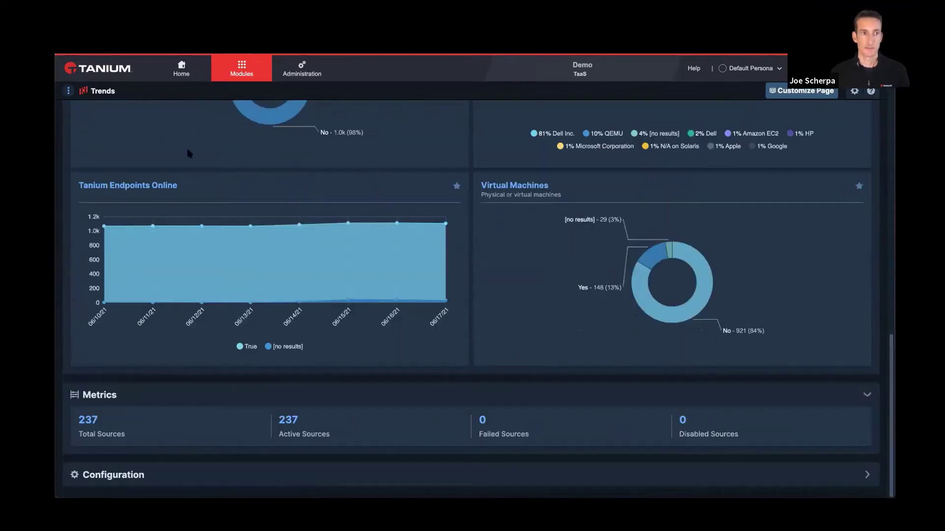
Step: Open the Comply board from Trends' Boards list and scroll through its chart sections
{"action": "mouse_move", "coordinate": [71, 96]}
{"action": "left_click", "coordinate": [80, 124]}
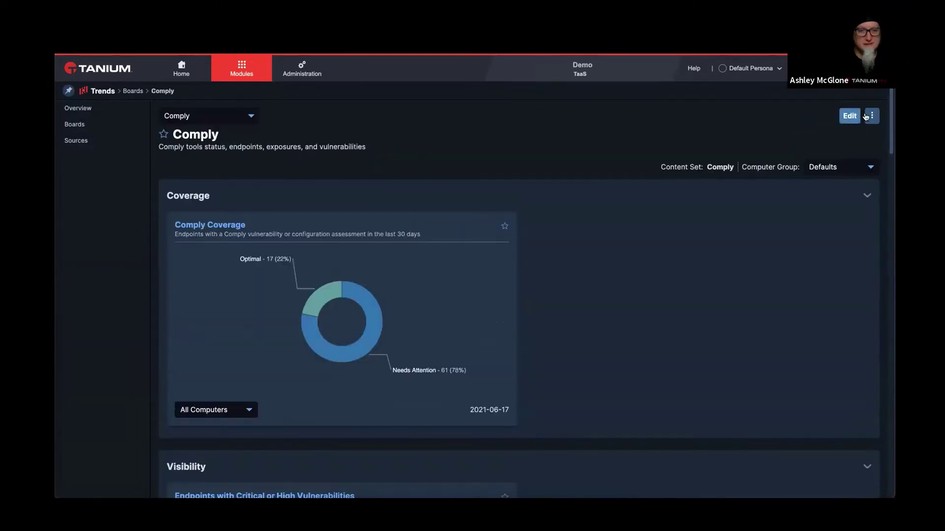
{"action": "left_click", "coordinate": [860, 116]}
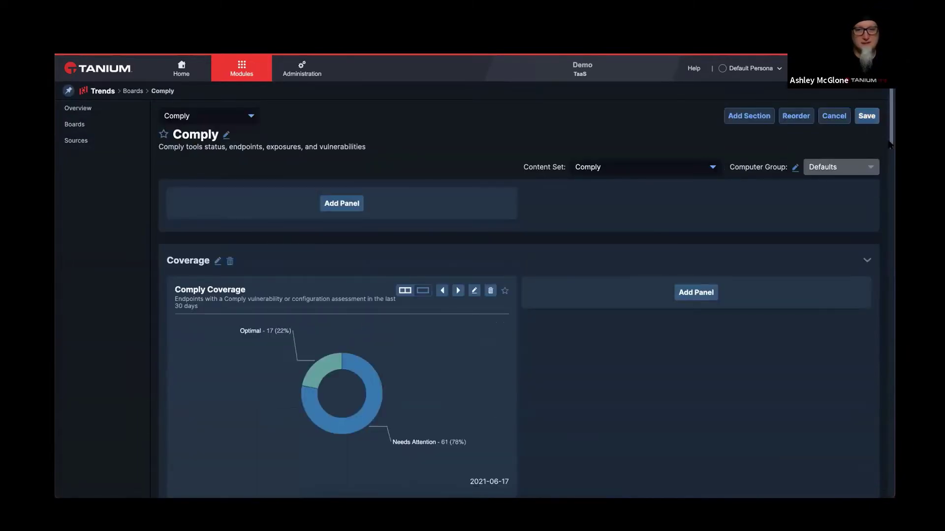
{"action": "scroll", "coordinate": [888, 174], "scroll_direction": "down", "scroll_amount": 1}
{"action": "scroll", "coordinate": [887, 175], "scroll_direction": "down", "scroll_amount": 20}
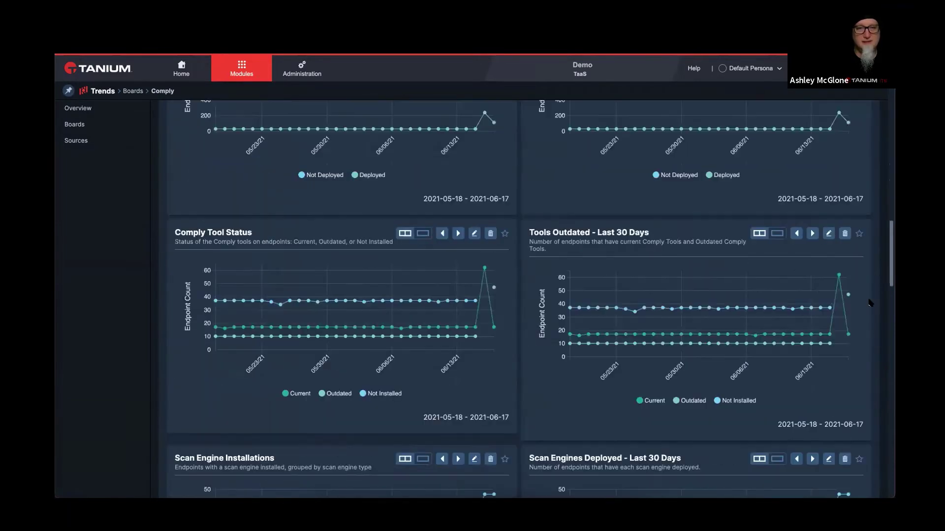
{"action": "scroll", "coordinate": [858, 359], "scroll_direction": "down", "scroll_amount": 3}
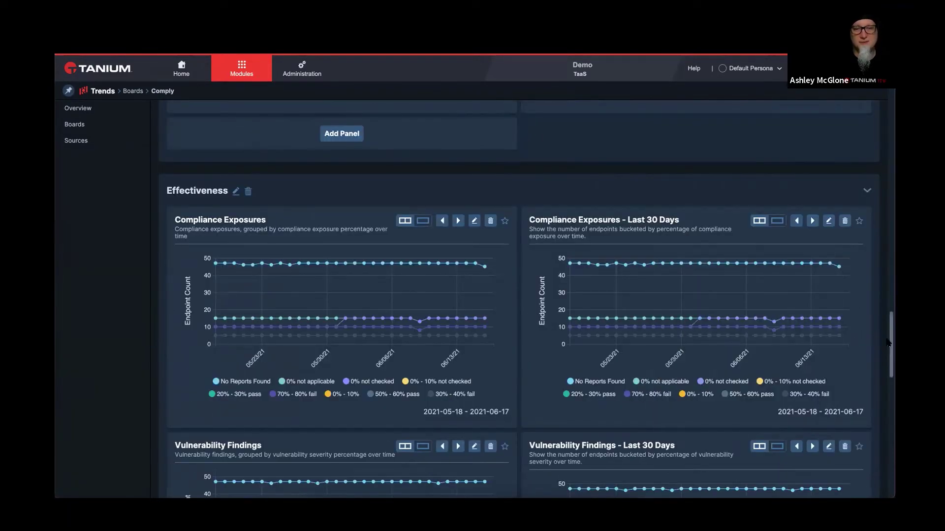
{"action": "left_click_drag", "start_coordinate": [888, 344], "coordinate": [876, 394]}
{"action": "scroll", "coordinate": [875, 394], "scroll_direction": "down", "scroll_amount": 4}
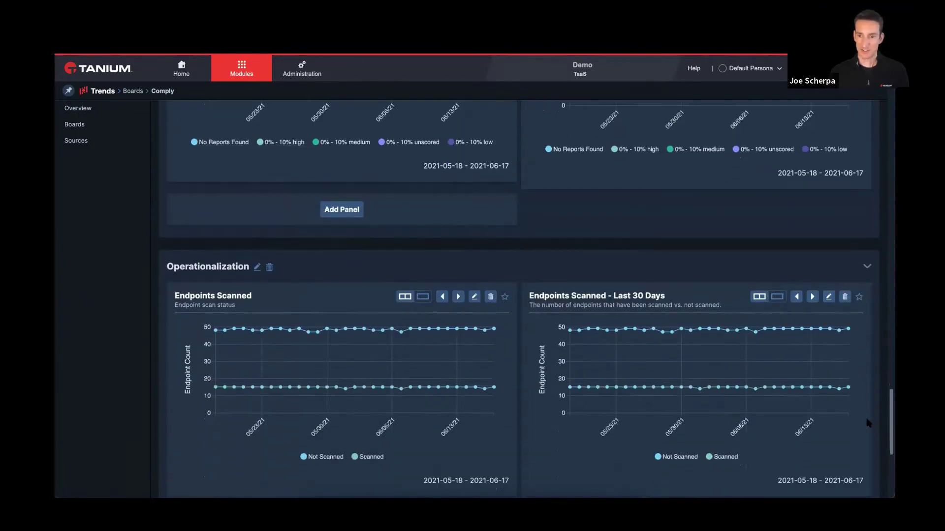
{"action": "scroll", "coordinate": [869, 416], "scroll_direction": "up", "scroll_amount": 15}
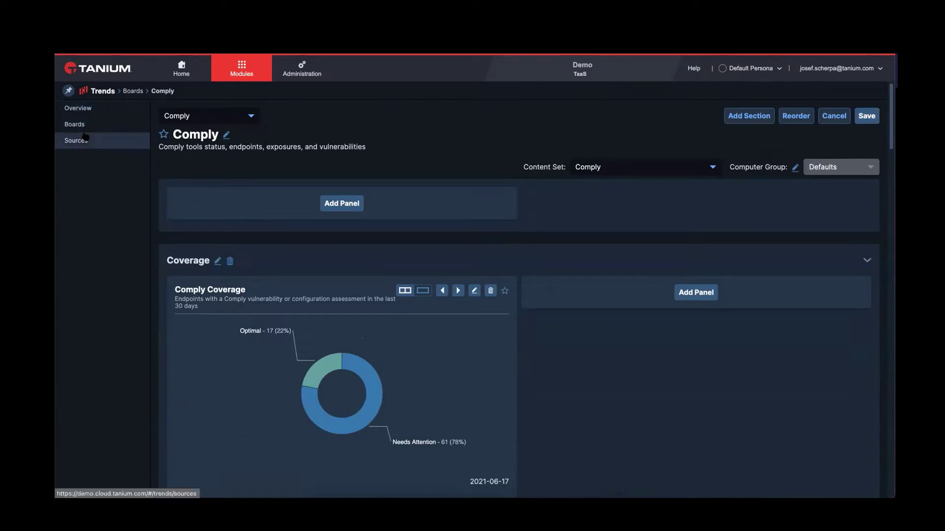
{"action": "mouse_move", "coordinate": [881, 72]}
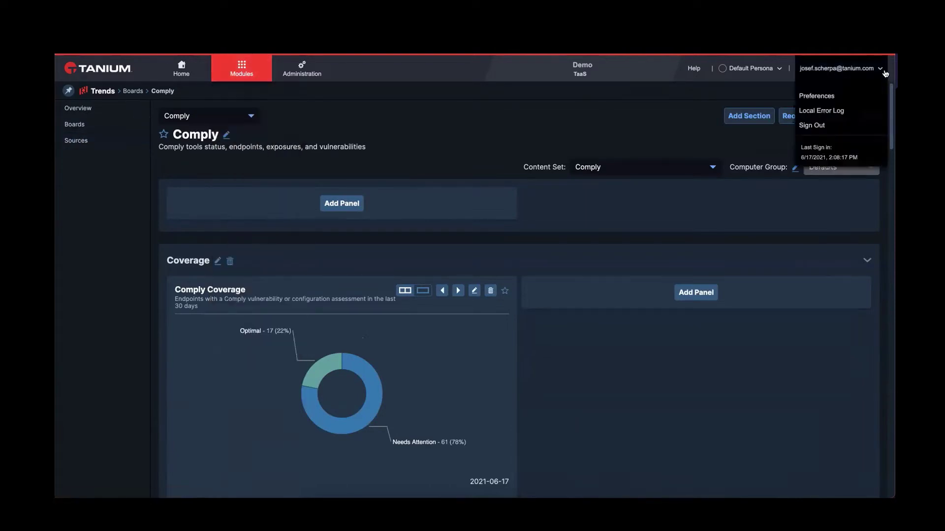
{"action": "left_click", "coordinate": [830, 96]}
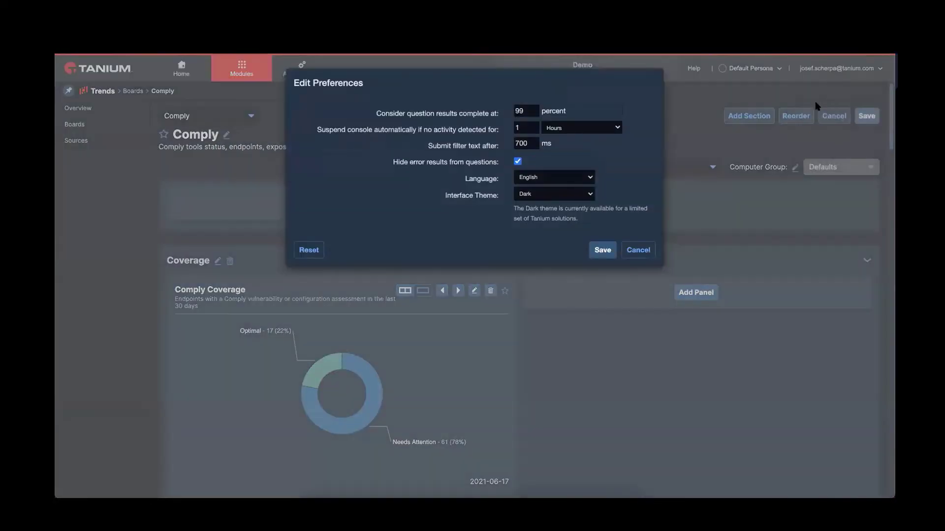
{"action": "left_click", "coordinate": [590, 195]}
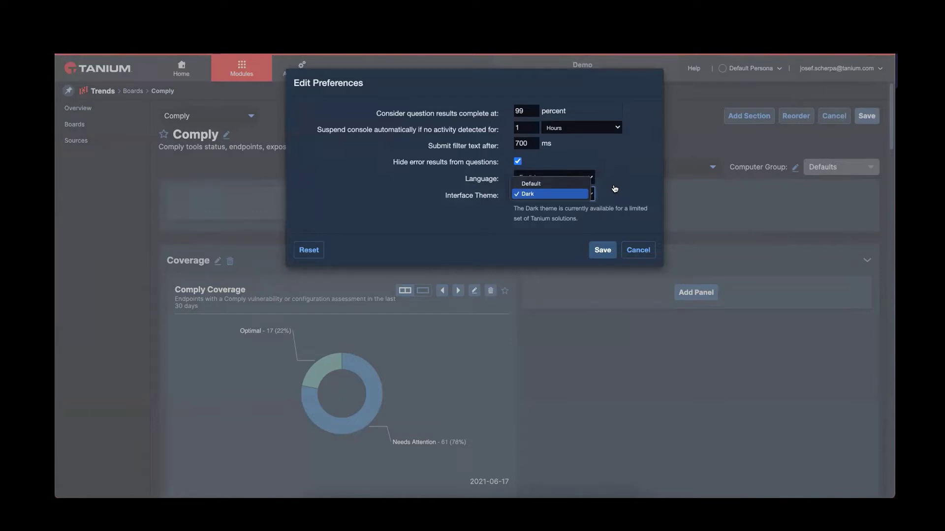
{"action": "left_click", "coordinate": [615, 189]}
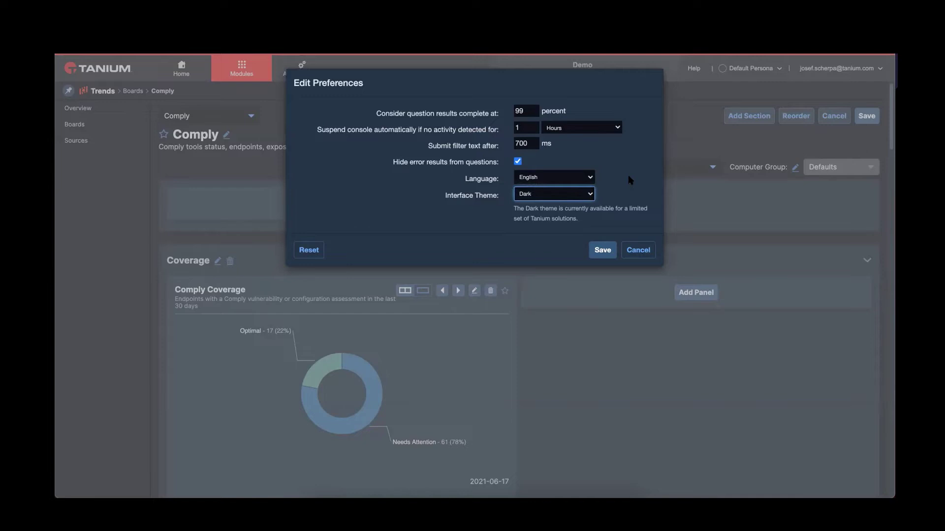
{"action": "left_click", "coordinate": [634, 252]}
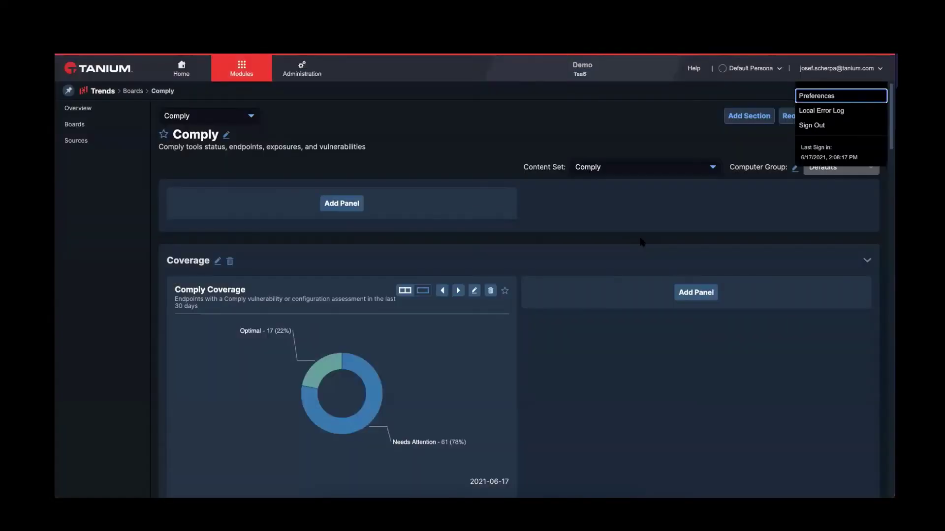
{"action": "left_click", "coordinate": [633, 125]}
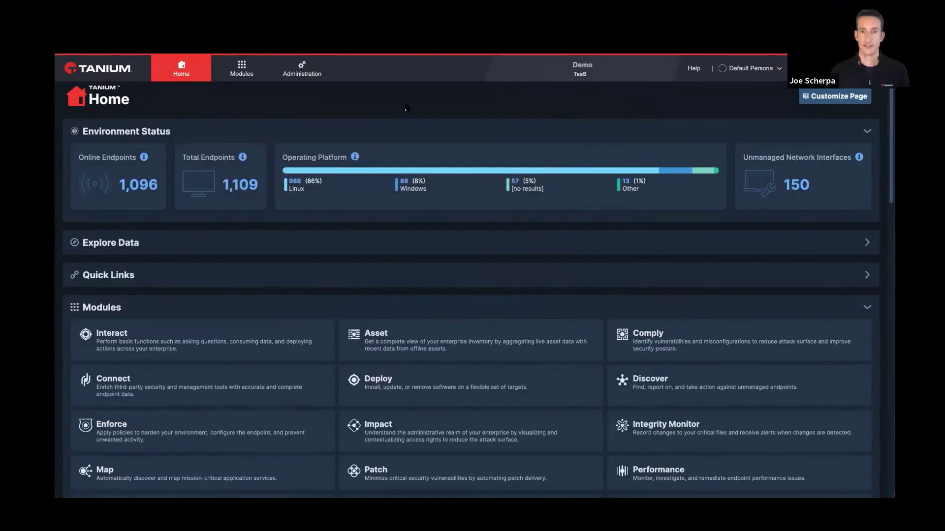
Step: Open Administration's Scheduled Actions list and tick the first three actions
{"action": "left_click", "coordinate": [305, 72]}
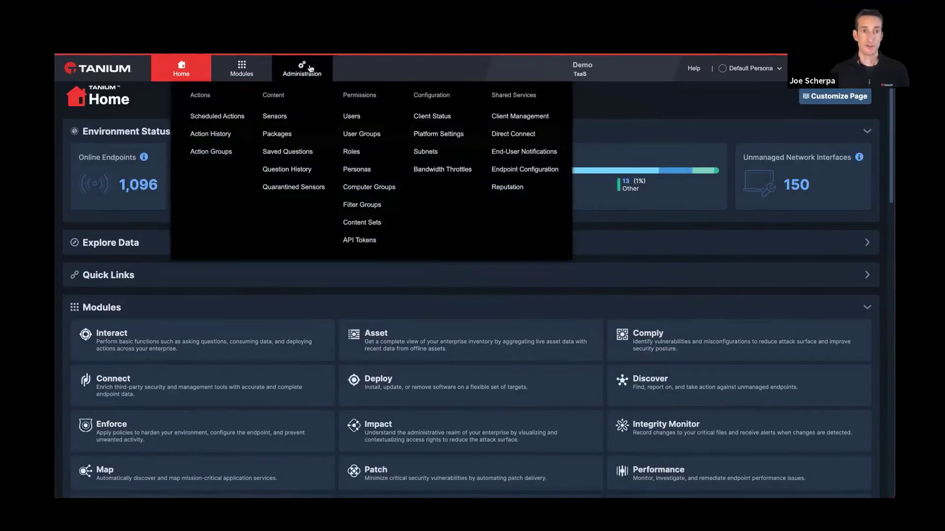
{"action": "left_click", "coordinate": [216, 116]}
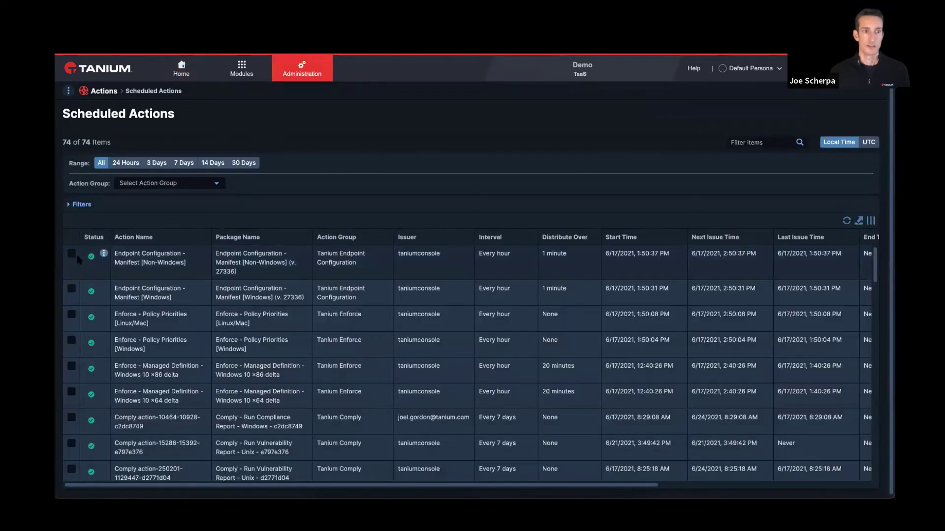
{"action": "left_click", "coordinate": [71, 254]}
{"action": "left_click", "coordinate": [71, 289]}
{"action": "left_click", "coordinate": [72, 313]}
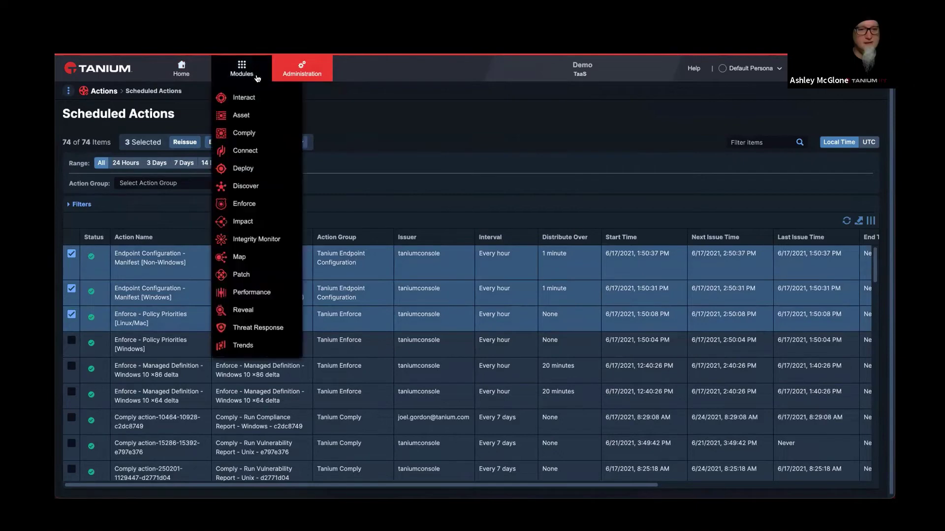
{"action": "mouse_move", "coordinate": [277, 75]}
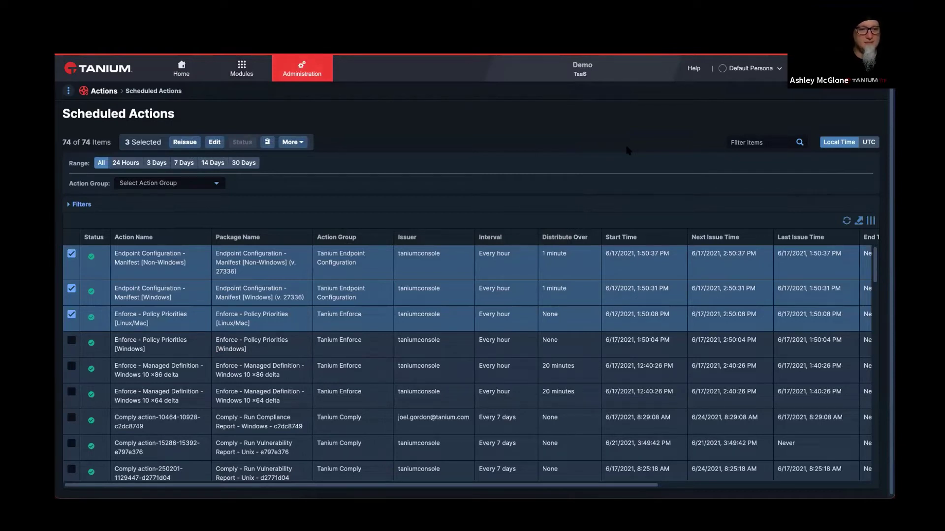
{"action": "left_click", "coordinate": [331, 75]}
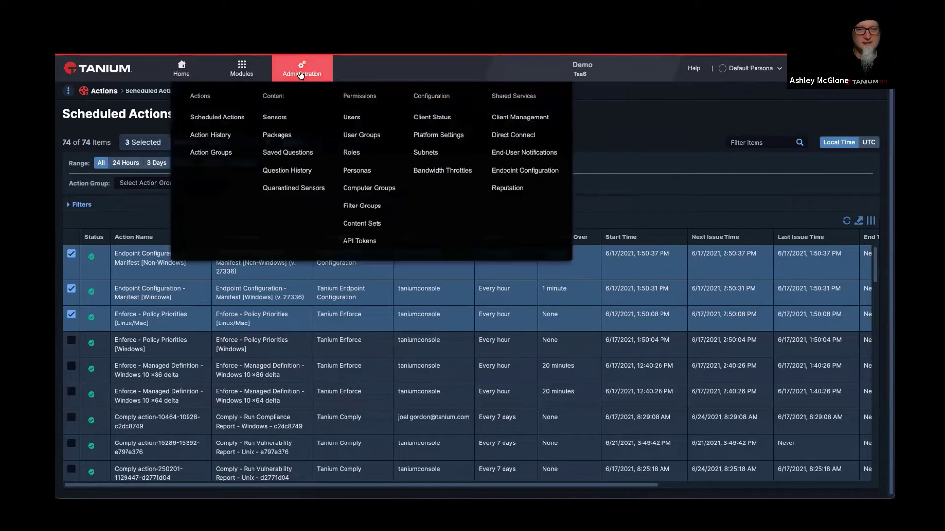
Step: Open Client Status and select two hosts, then open the Sensors content list
{"action": "left_click", "coordinate": [433, 115]}
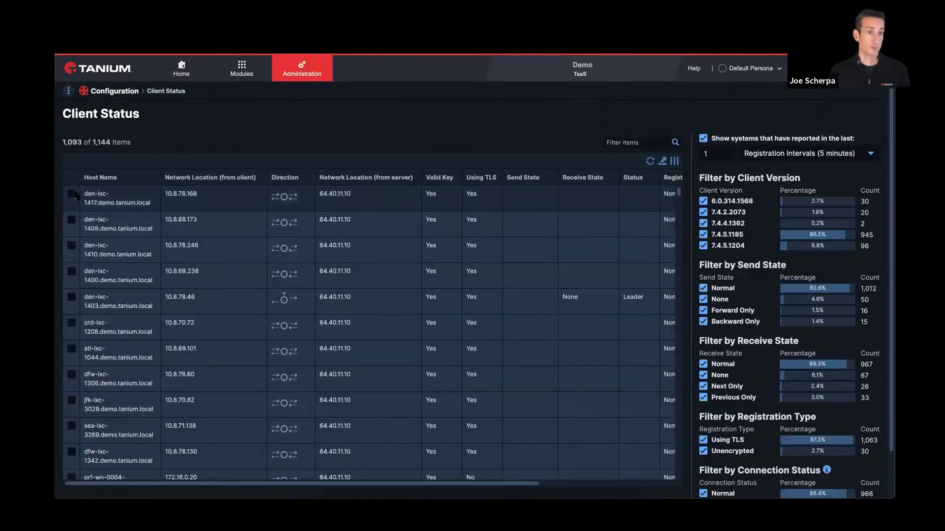
{"action": "left_click", "coordinate": [72, 194]}
{"action": "left_click", "coordinate": [71, 220]}
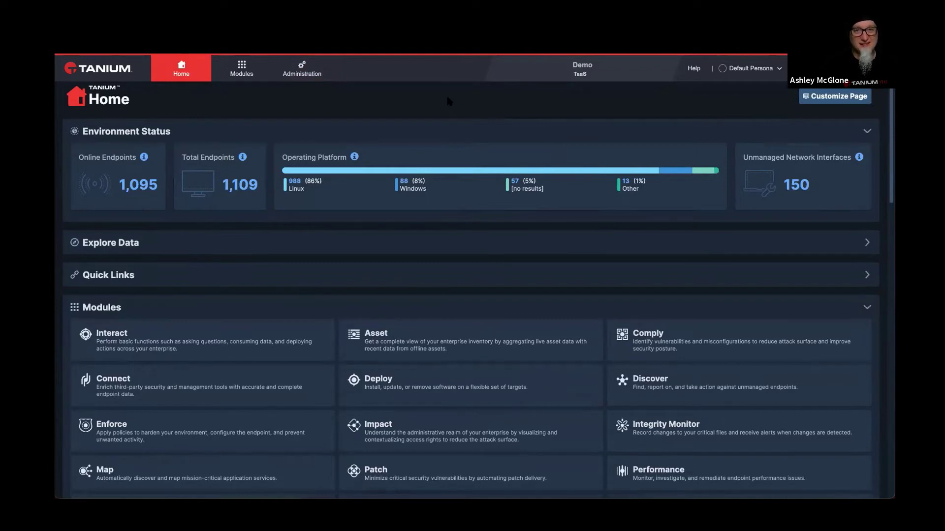
{"action": "mouse_move", "coordinate": [295, 68]}
{"action": "left_click", "coordinate": [280, 117]}
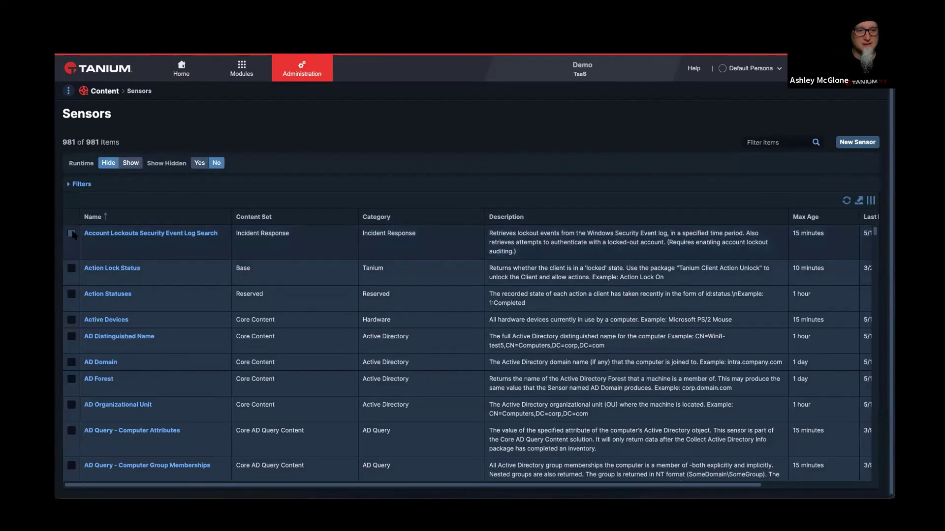
Step: Edit the Account Lockouts Security Event Log Search sensor and scroll through its PowerShell script
{"action": "left_click", "coordinate": [71, 234]}
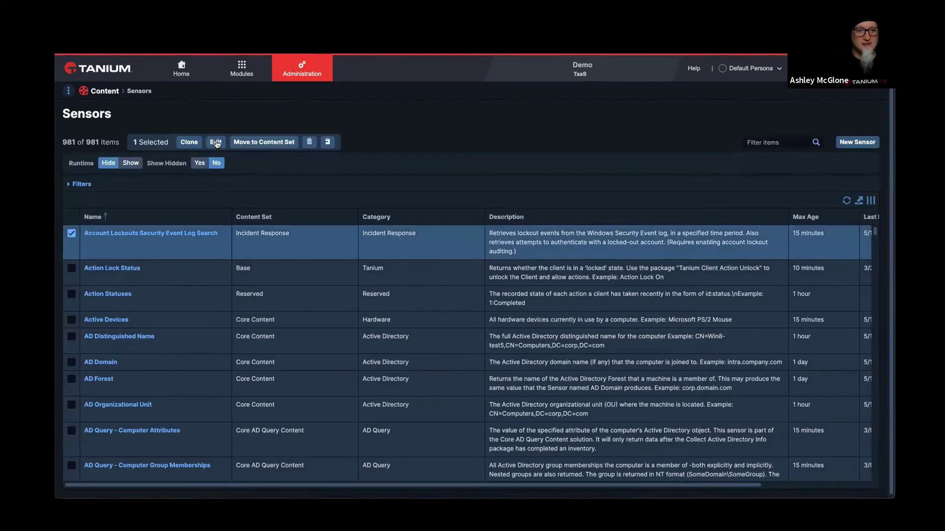
{"action": "left_click", "coordinate": [216, 142]}
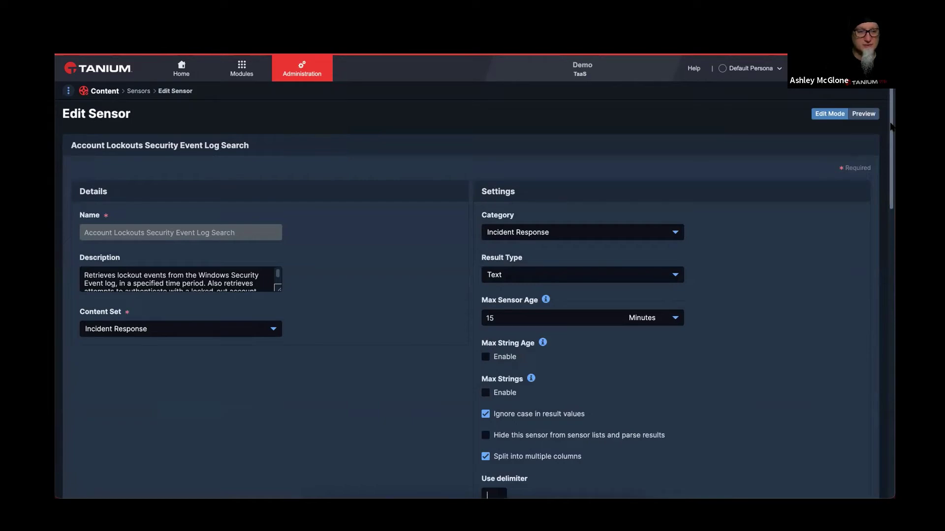
{"action": "left_click_drag", "start_coordinate": [891, 127], "coordinate": [891, 367]}
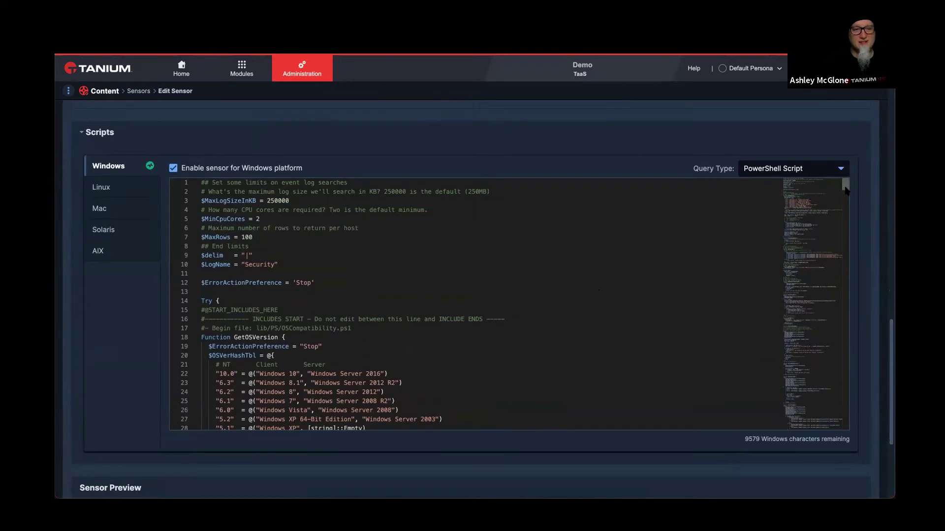
{"action": "left_click_drag", "start_coordinate": [846, 193], "coordinate": [844, 336]}
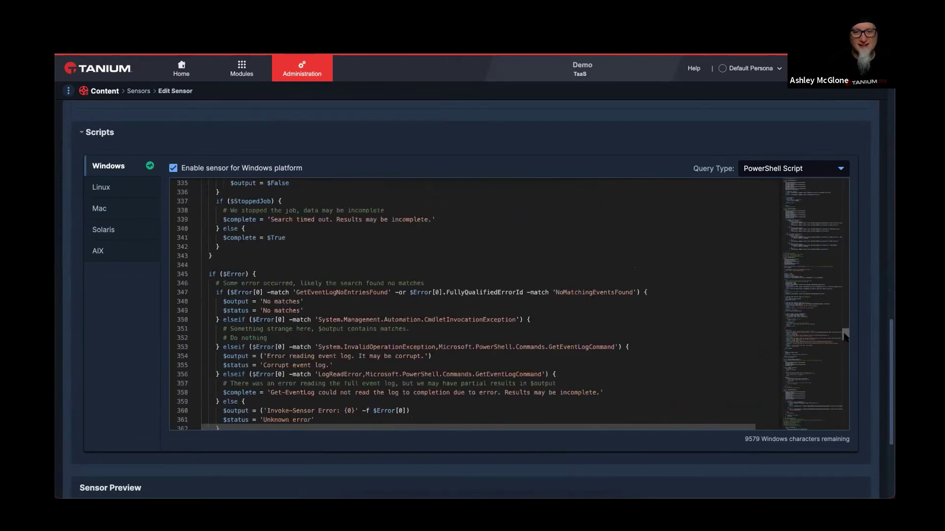
{"action": "left_click_drag", "start_coordinate": [845, 336], "coordinate": [846, 180]}
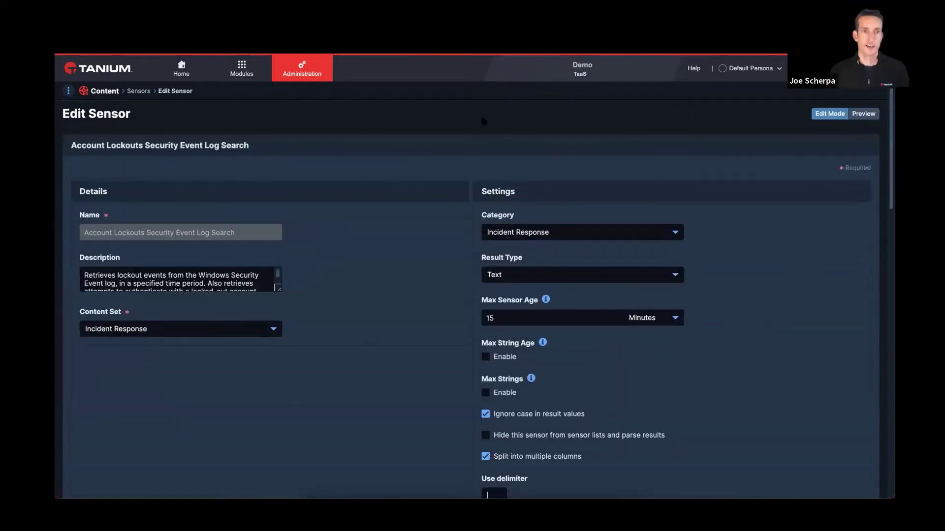
Step: Go to the Patch module's full list of patches
{"action": "left_click", "coordinate": [241, 73]}
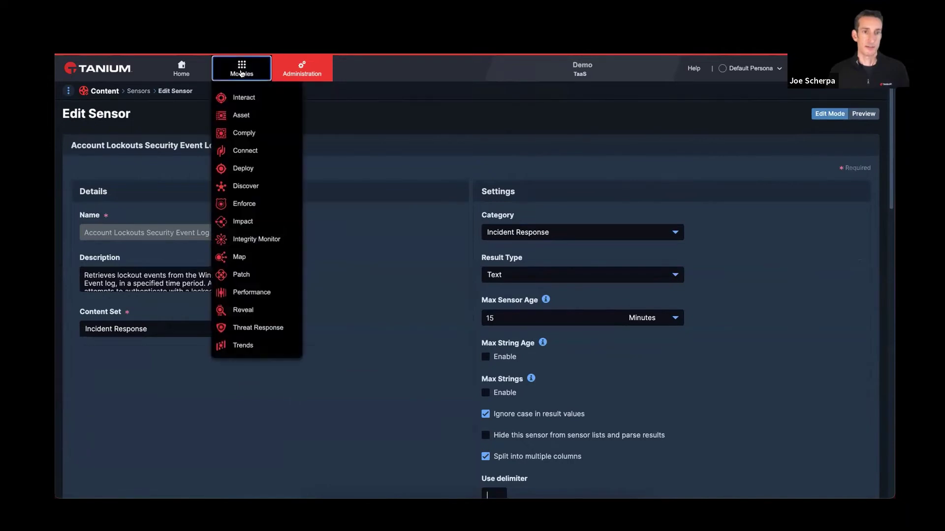
{"action": "left_click", "coordinate": [245, 274]}
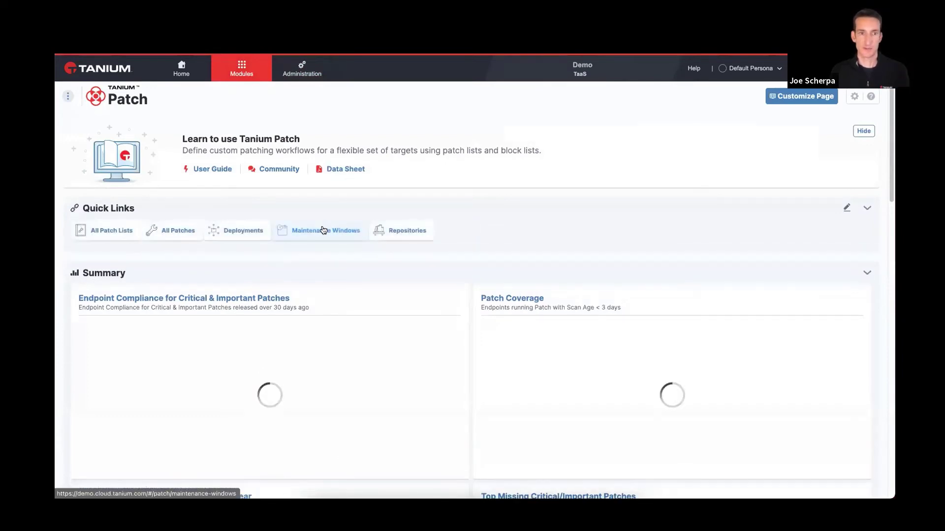
{"action": "left_click", "coordinate": [66, 96]}
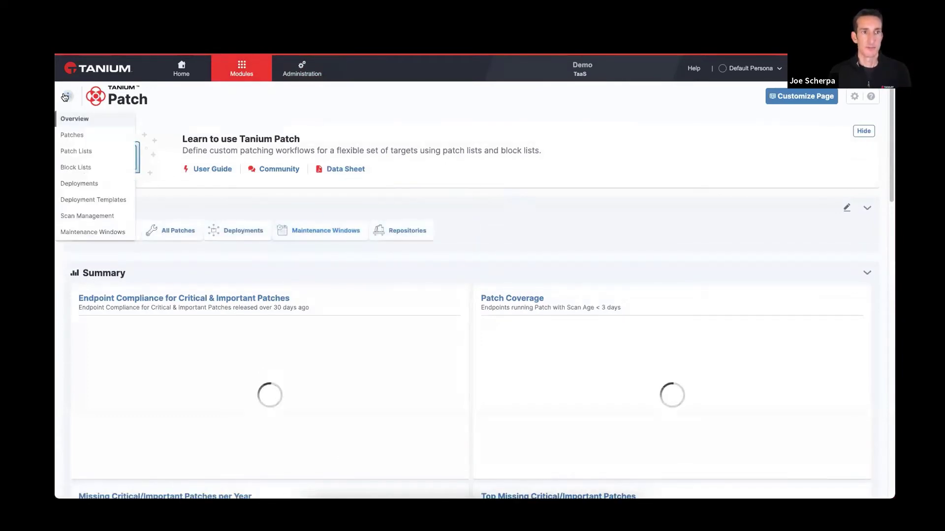
{"action": "left_click", "coordinate": [74, 134]}
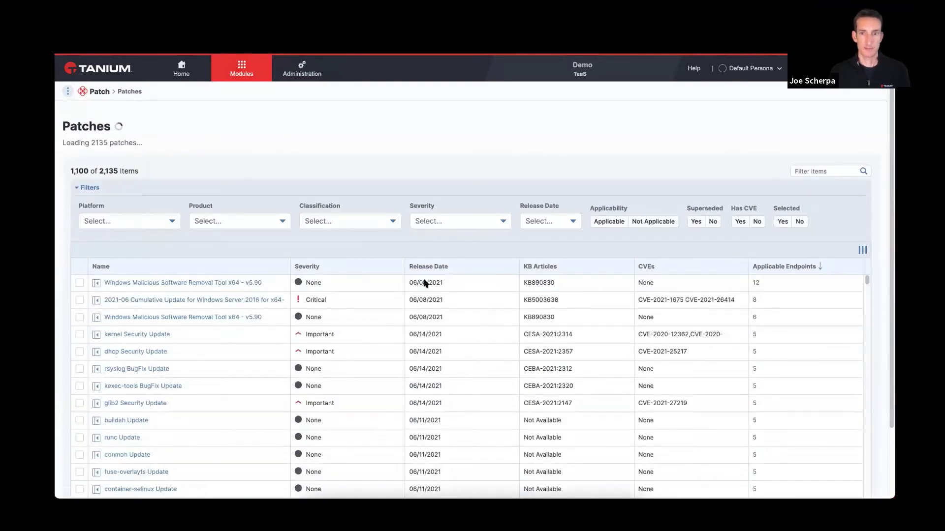
Step: Filter the patches to Superseded Yes, Selected No and Has CVE Yes (297 items)
{"action": "left_click", "coordinate": [695, 222]}
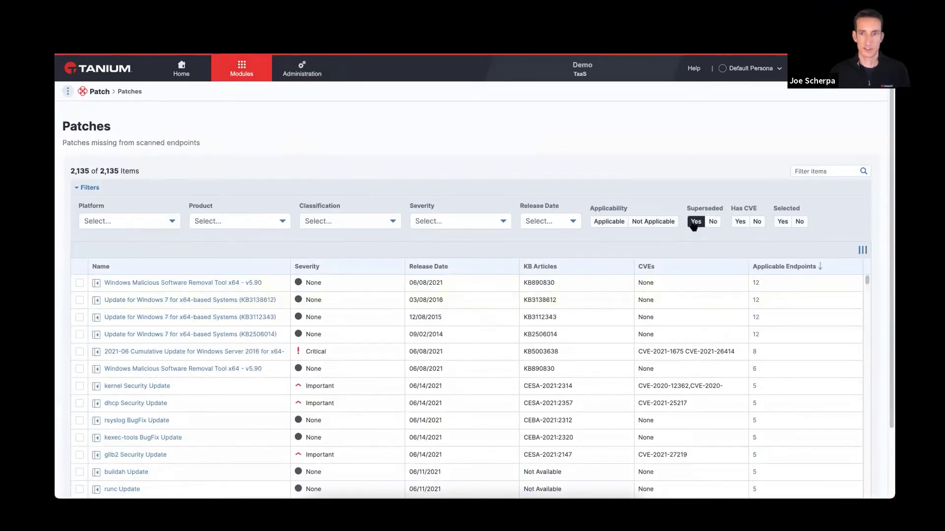
{"action": "left_click", "coordinate": [784, 221]}
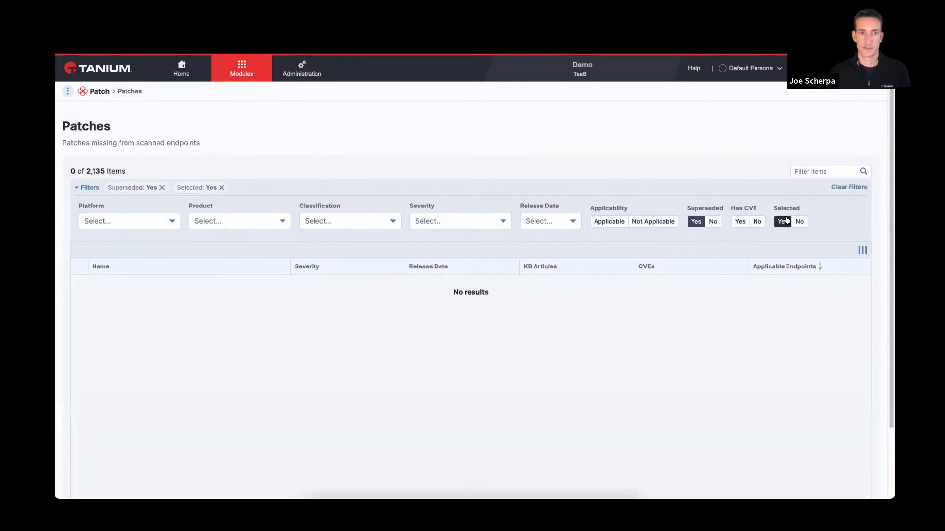
{"action": "left_click", "coordinate": [799, 222]}
{"action": "left_click", "coordinate": [741, 222]}
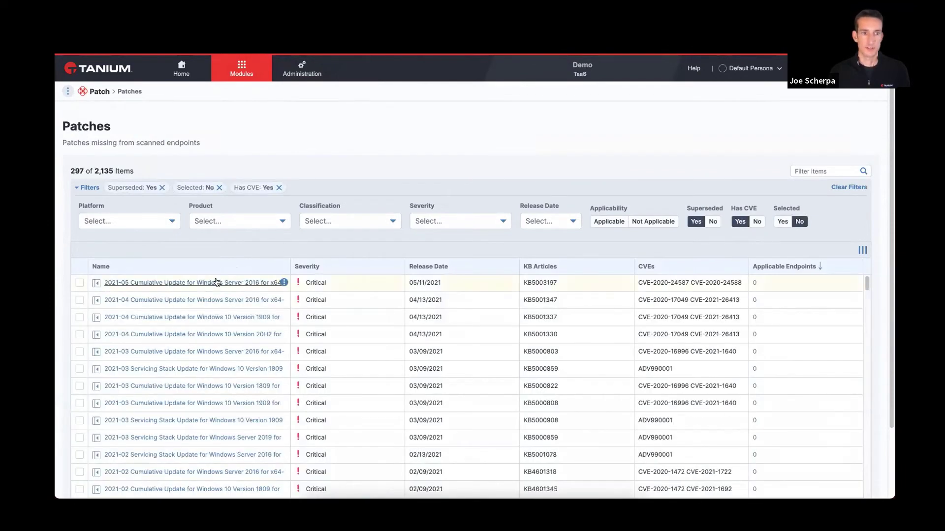
Step: Review the KB5003197 cumulative update, return to the filtered list, then go Home
{"action": "left_click", "coordinate": [215, 282]}
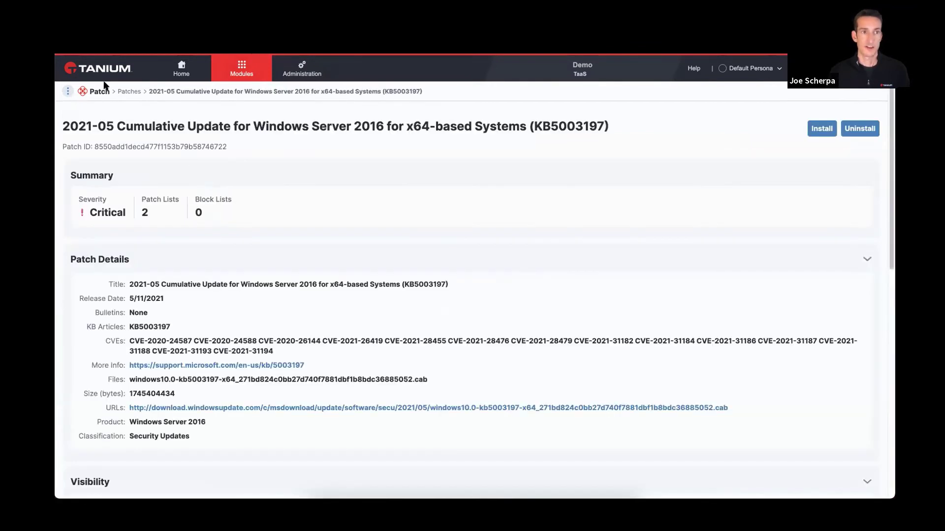
{"action": "key", "text": "alt+Left"}
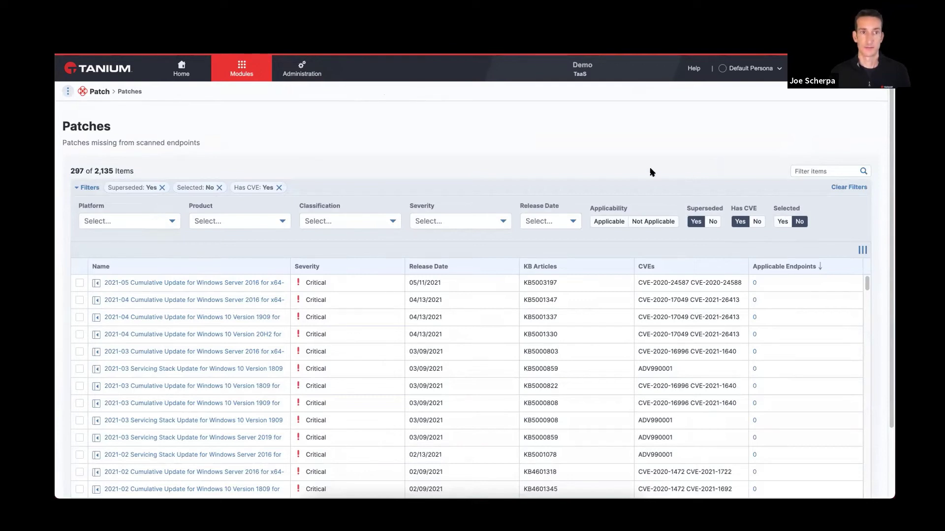
{"action": "left_click", "coordinate": [187, 74]}
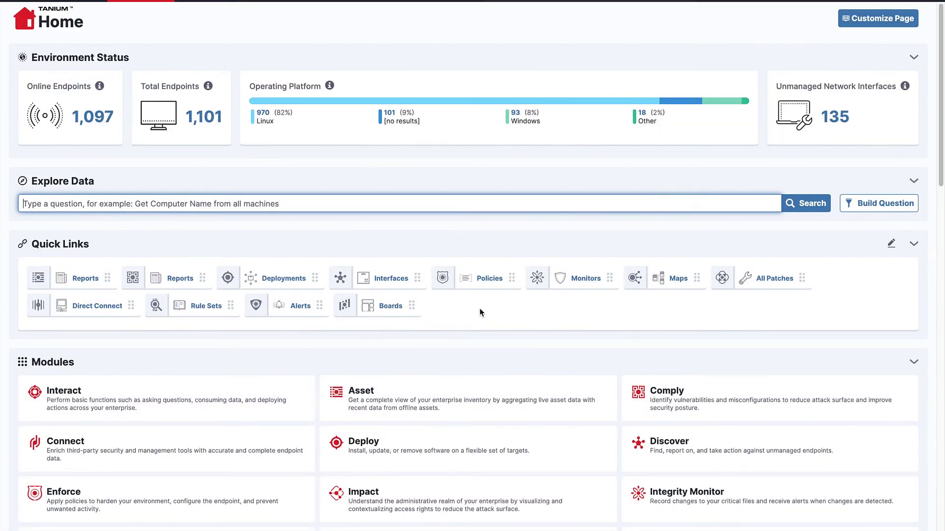
Step: Set the Interface Theme preference to Dark and save it
{"action": "left_click", "coordinate": [920, 9]}
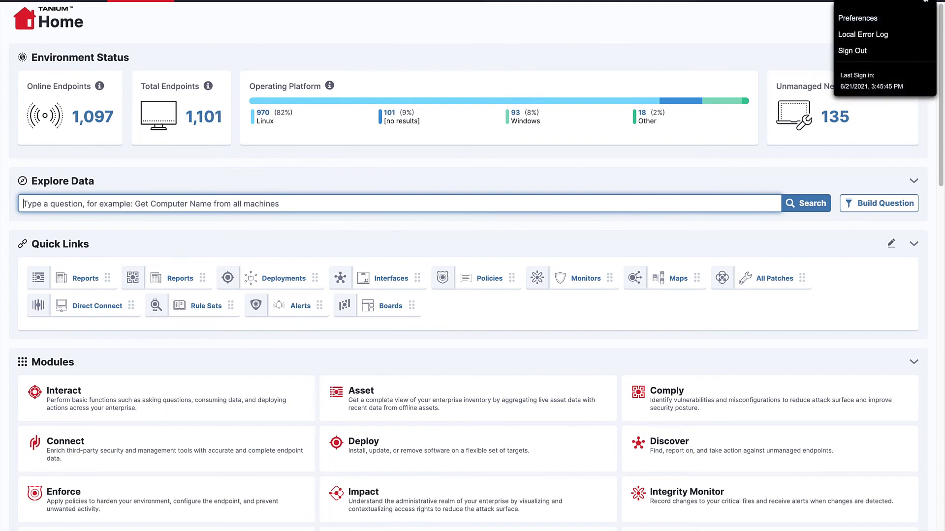
{"action": "left_click", "coordinate": [921, 19]}
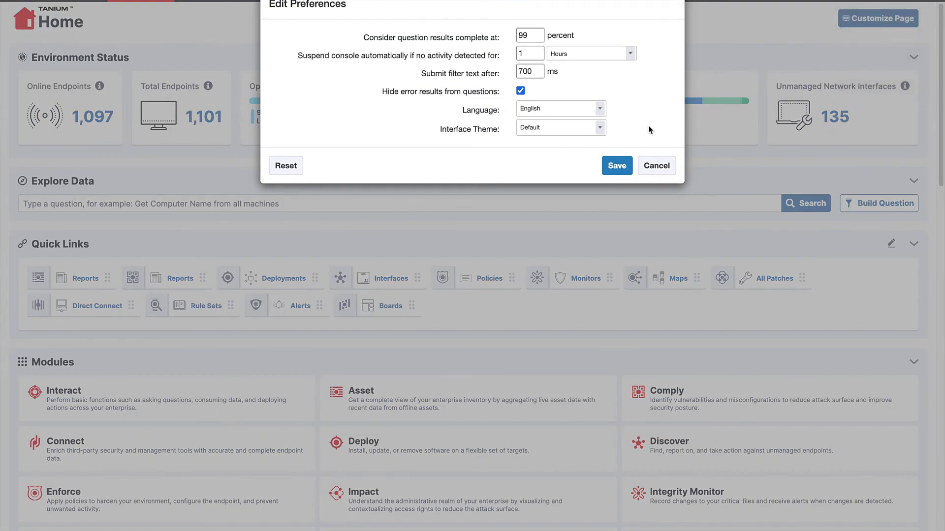
{"action": "left_click", "coordinate": [600, 129]}
{"action": "left_click", "coordinate": [588, 140]}
{"action": "left_click", "coordinate": [615, 165]}
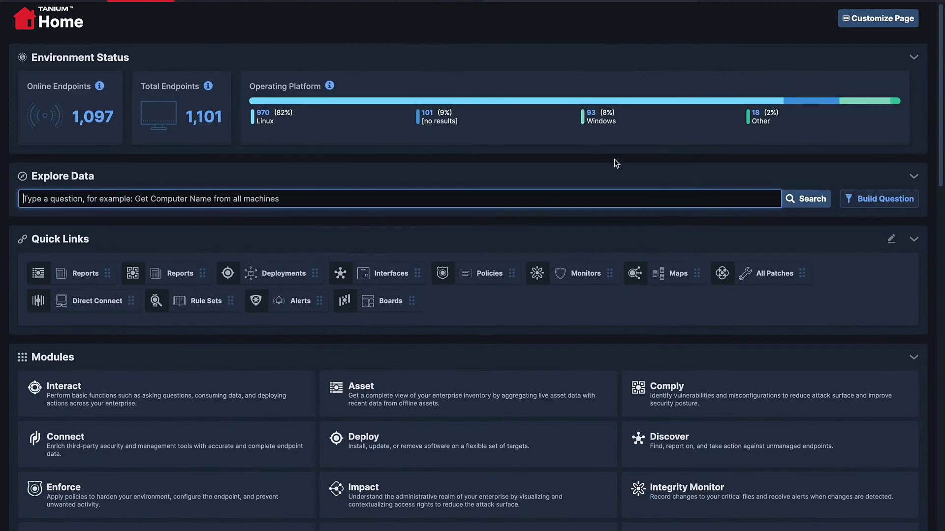
Step: Open the Reveal dashboard and inspect its Unverified Findings chart
{"action": "mouse_move", "coordinate": [199, 2]}
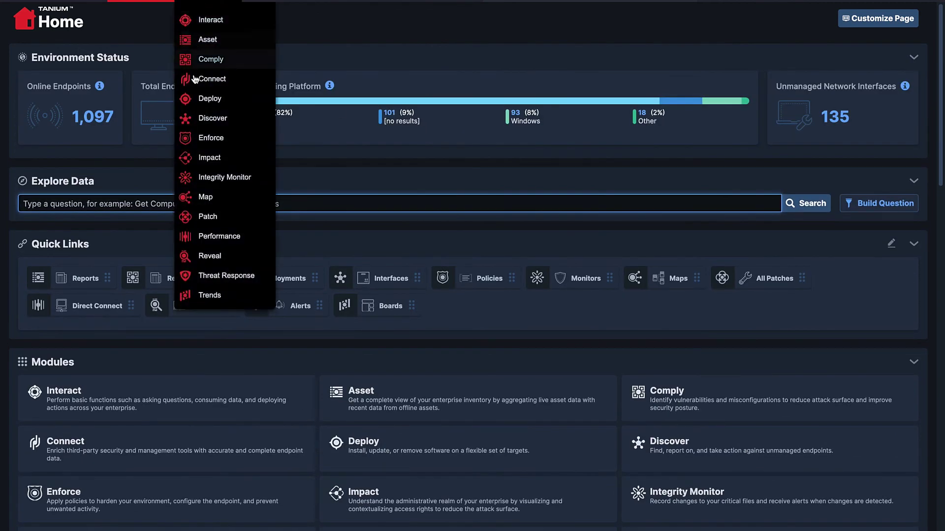
{"action": "left_click", "coordinate": [205, 255]}
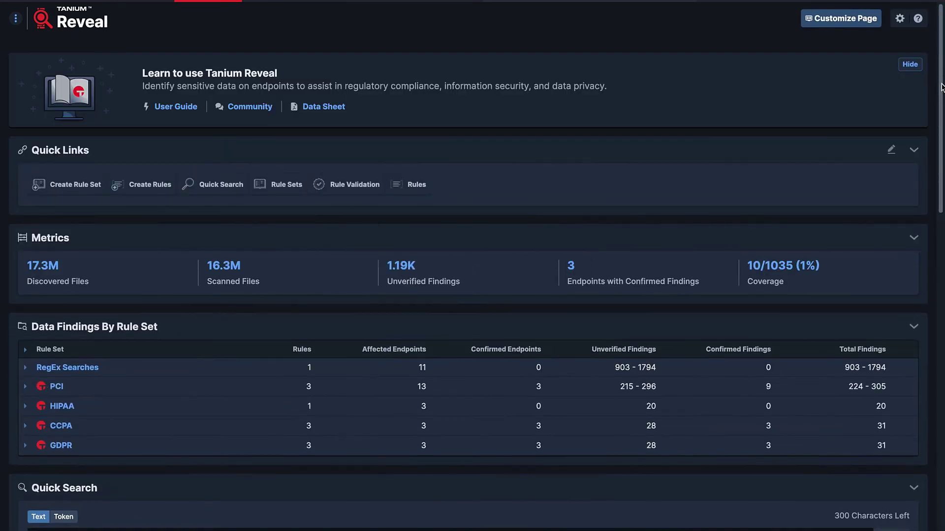
{"action": "left_click_drag", "start_coordinate": [942, 88], "coordinate": [942, 269]}
{"action": "mouse_move", "coordinate": [441, 237]}
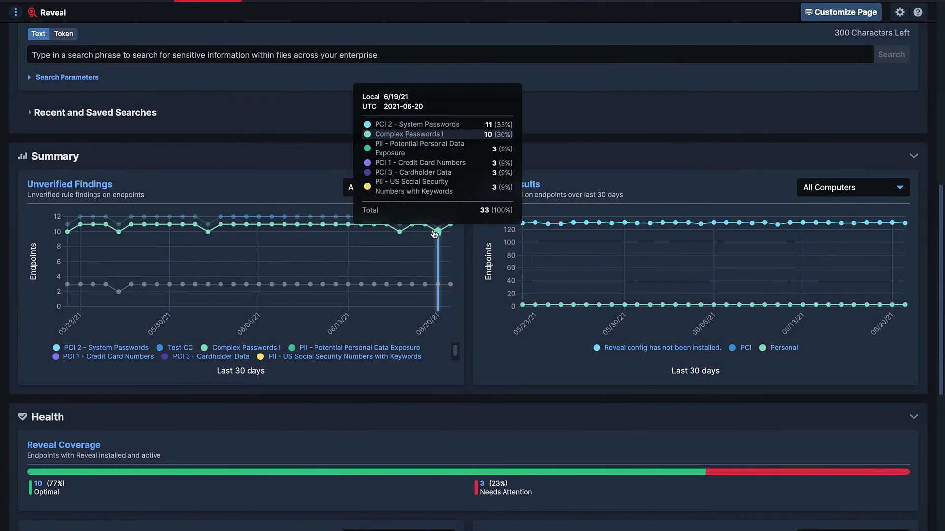
{"action": "mouse_move", "coordinate": [415, 221]}
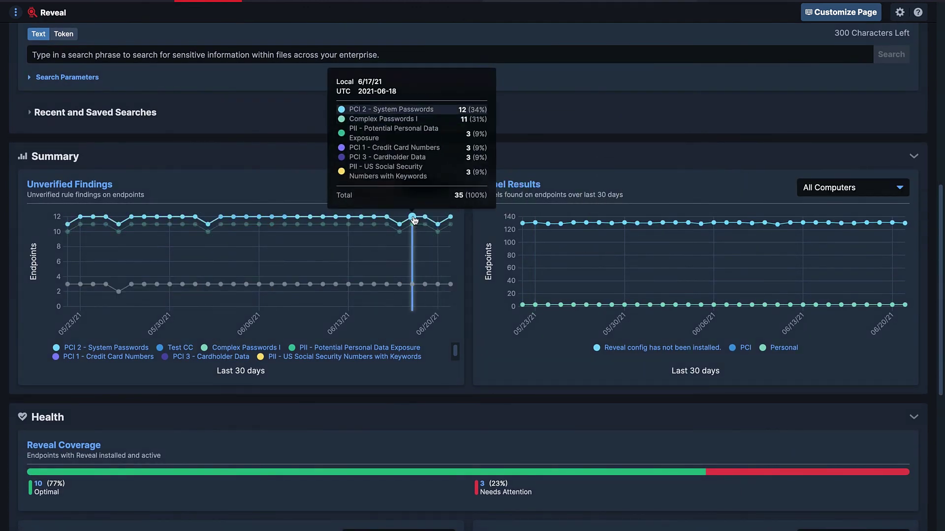
Step: Browse the Connect dashboard, then head toward Administration's Sensors content list
{"action": "left_click", "coordinate": [208, 1]}
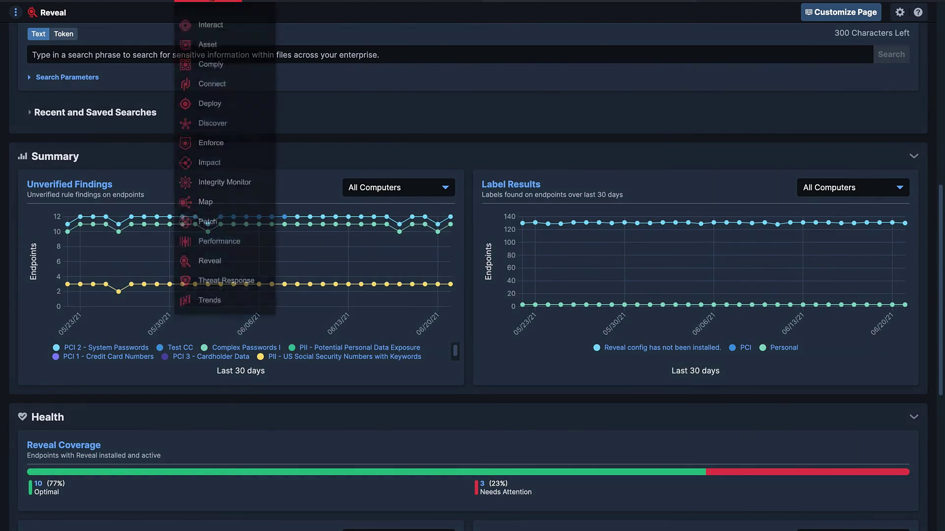
{"action": "left_click", "coordinate": [212, 81]}
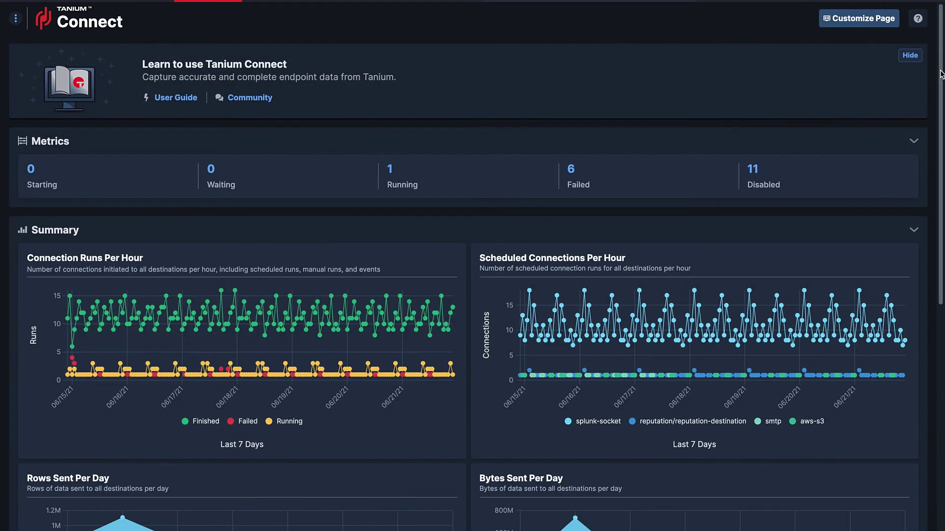
{"action": "left_click_drag", "start_coordinate": [941, 77], "coordinate": [930, 358]}
{"action": "mouse_move", "coordinate": [278, 7]}
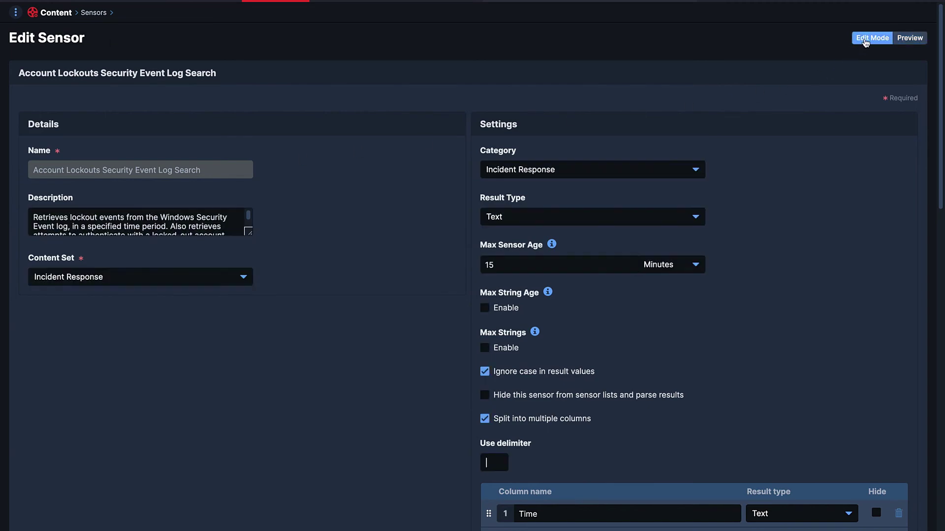
Step: Scroll through the Account Lockouts sensor script, then search 'pr' in the Impact lookup
{"action": "scroll", "coordinate": [918, 240], "scroll_direction": "down", "scroll_amount": 15}
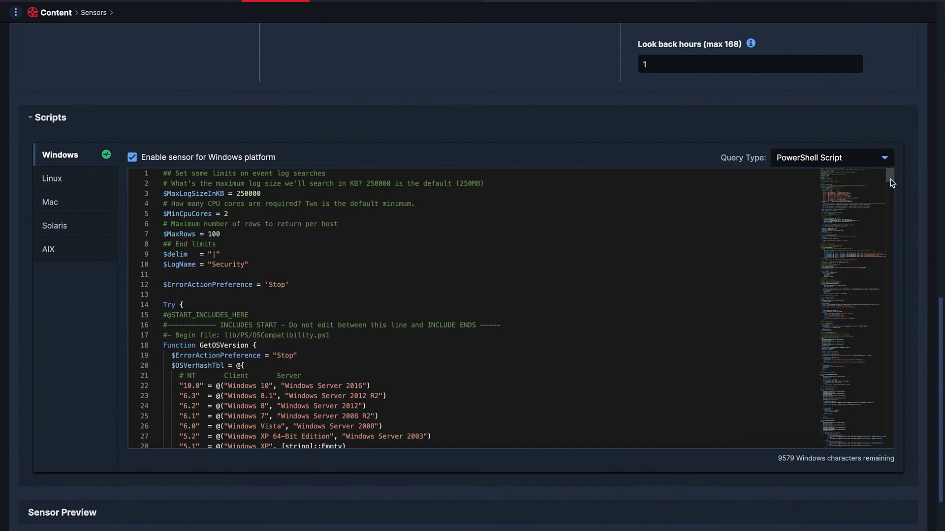
{"action": "left_click_drag", "start_coordinate": [891, 183], "coordinate": [892, 217]}
{"action": "left_click", "coordinate": [223, 3]}
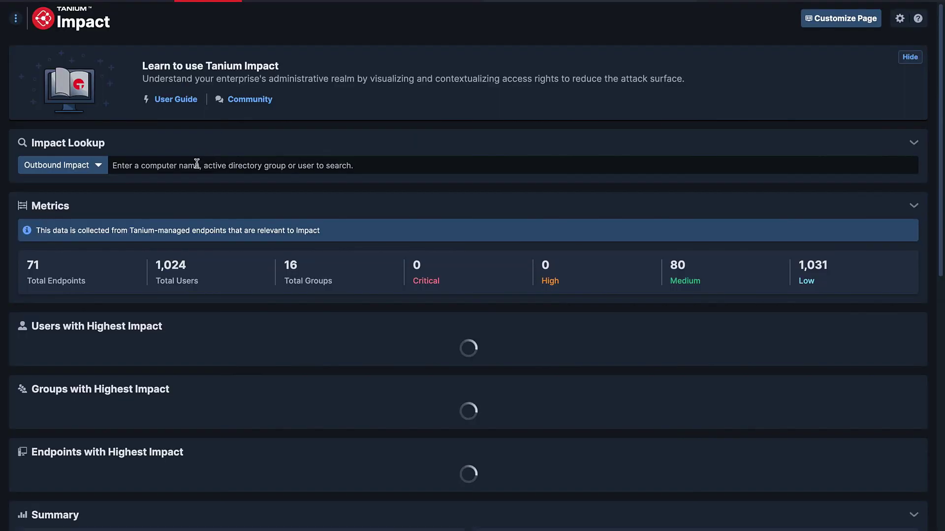
{"action": "left_click", "coordinate": [196, 163]}
{"action": "type", "text": "prf"}
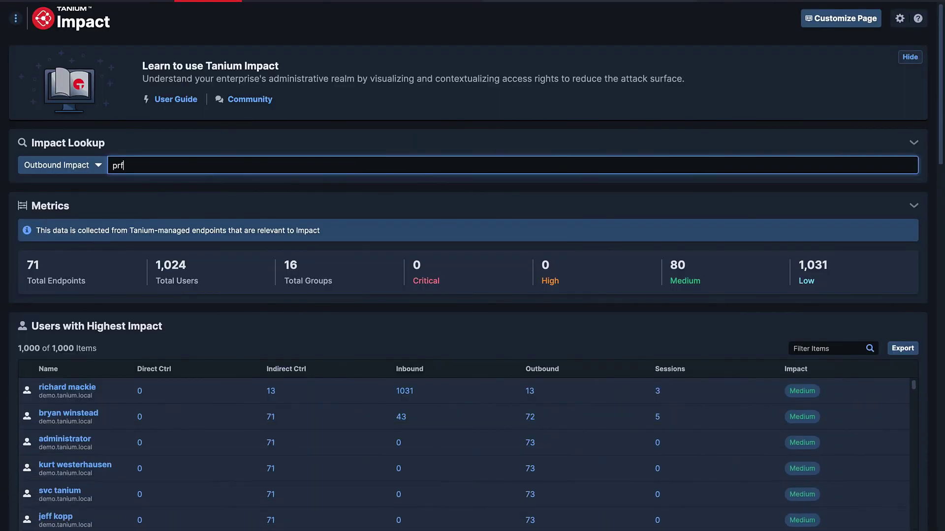